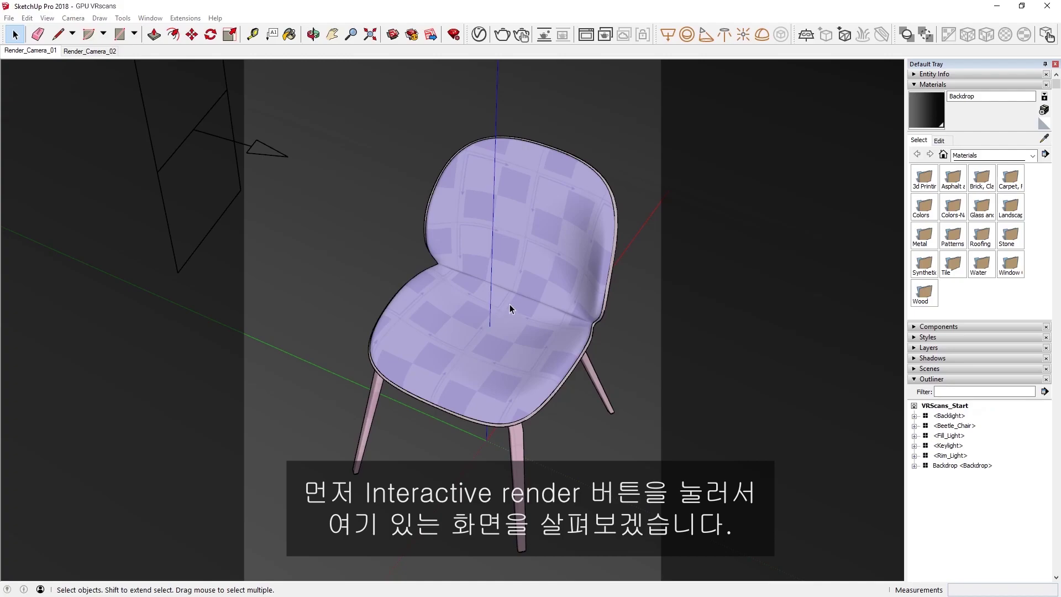
Step: Run a quick interactive test render of the chair, then stop and close it
left_click(522, 36)
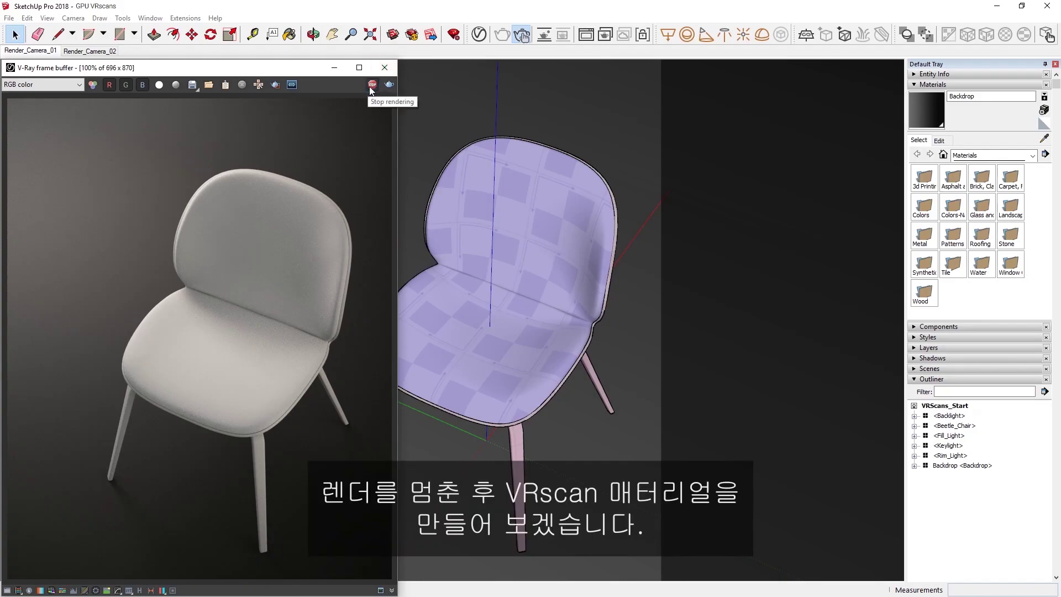
left_click(386, 68)
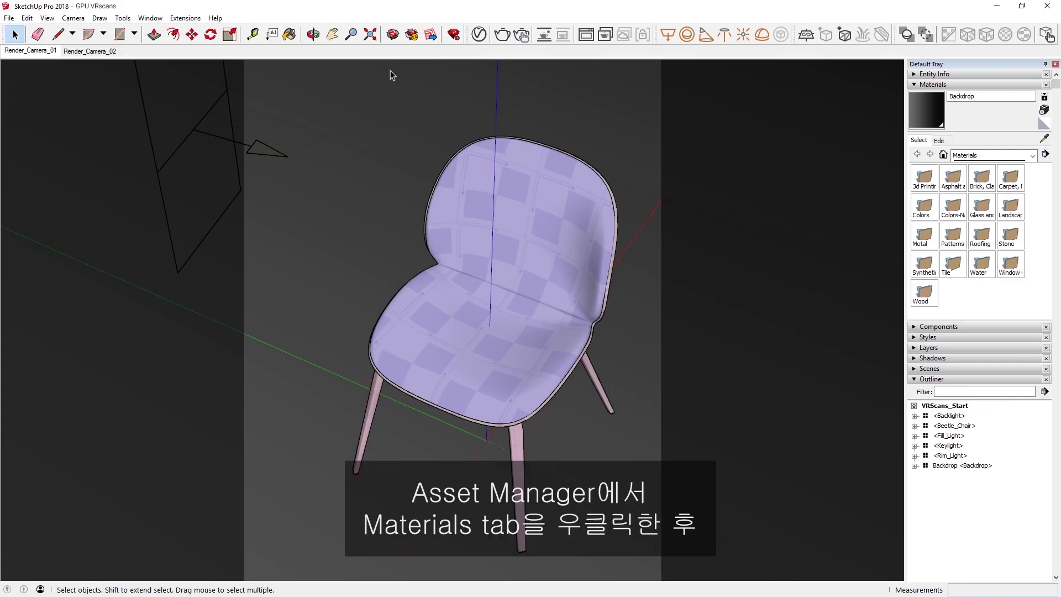
Step: In the V-Ray Asset Editor, create three new VRscan materials
left_click(480, 36)
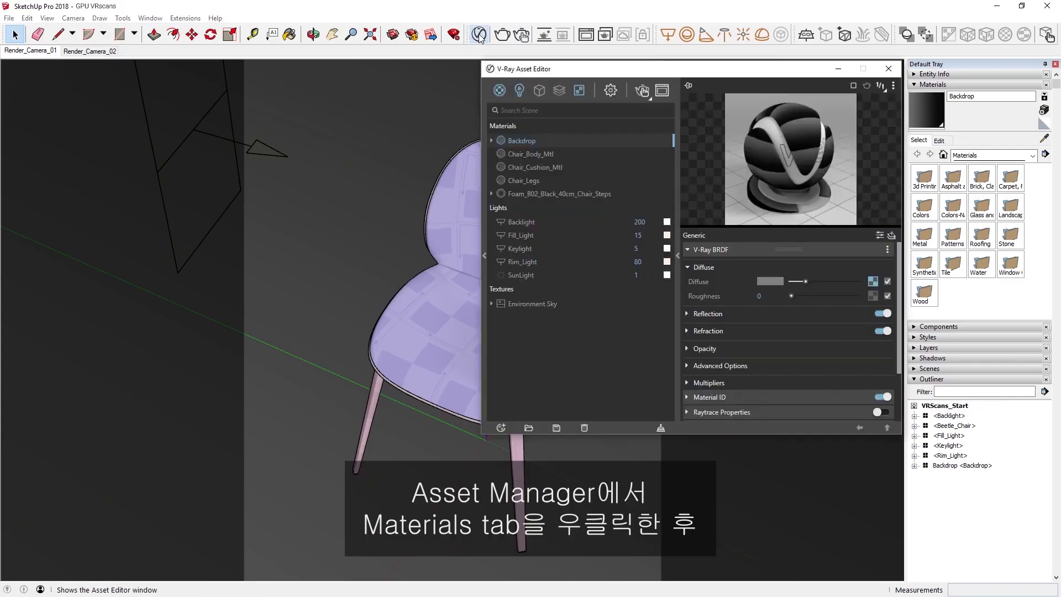
right_click(500, 91)
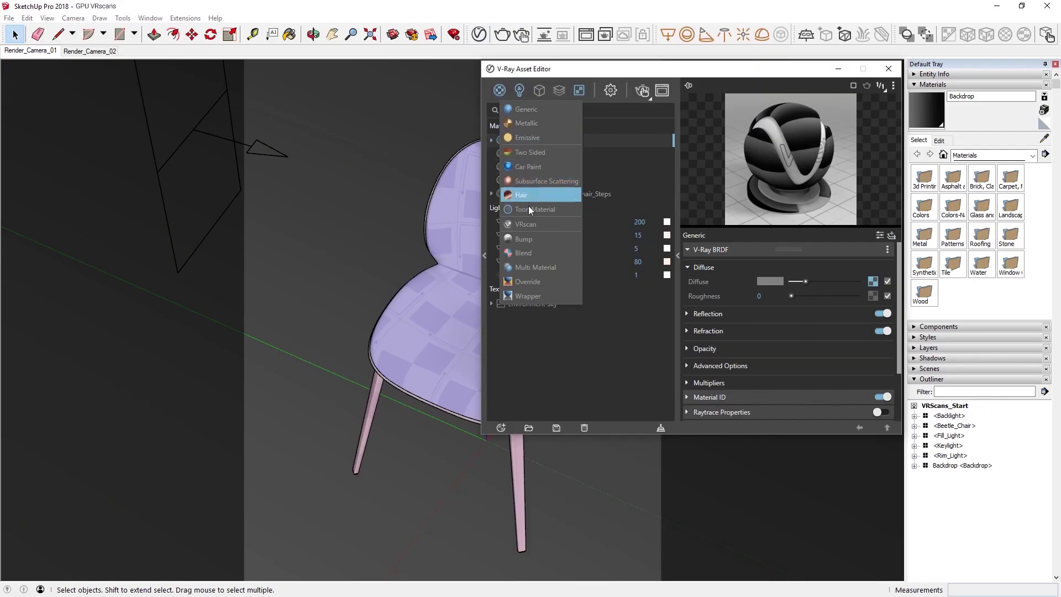
left_click(529, 225, "ctrl")
left_click(529, 225, "ctrl")
left_click(528, 223, "ctrl")
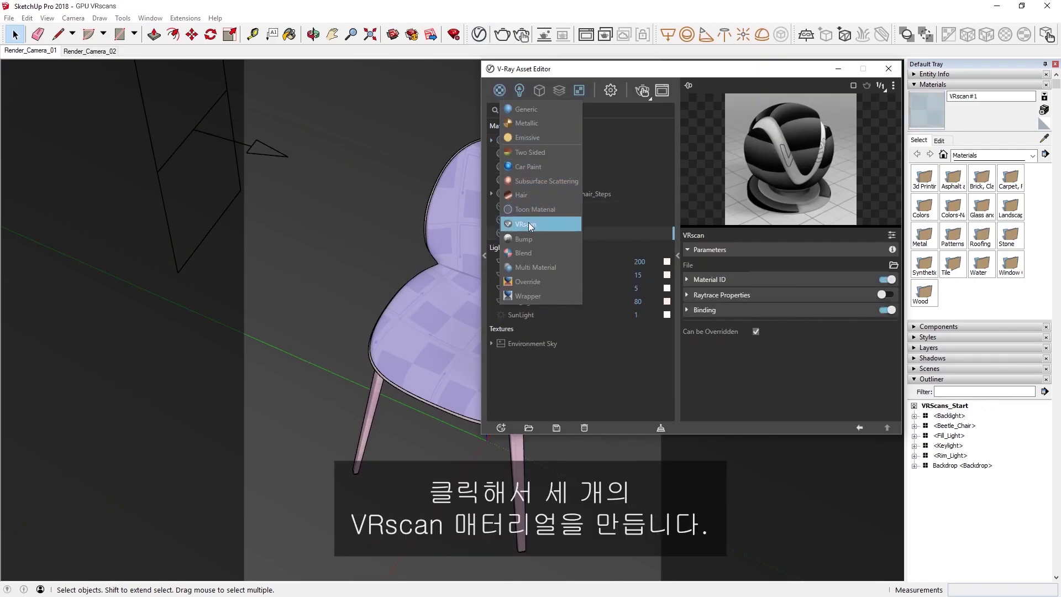
left_click(588, 214)
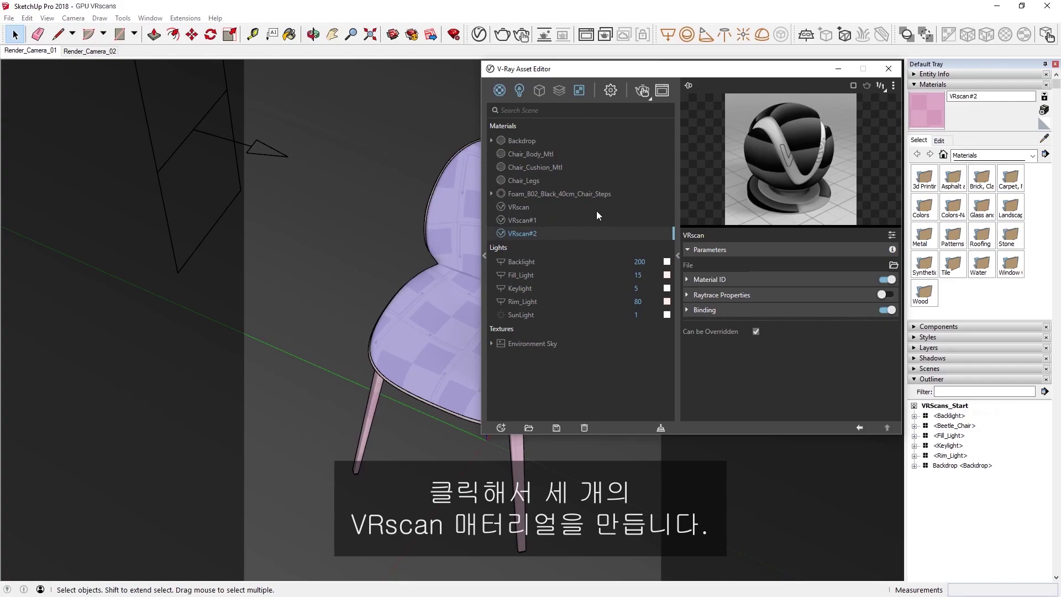
Step: Rename the first VRscan material to 01_Wood and load the oak_gloss_s.vrscan scan
right_click(554, 208)
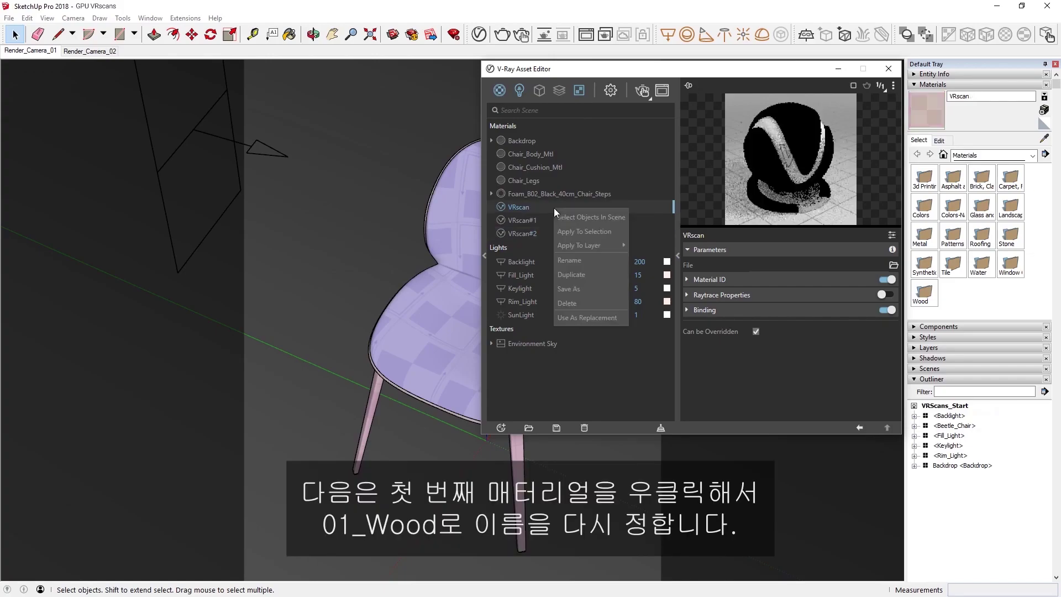
left_click(571, 260)
type("01_Wood")
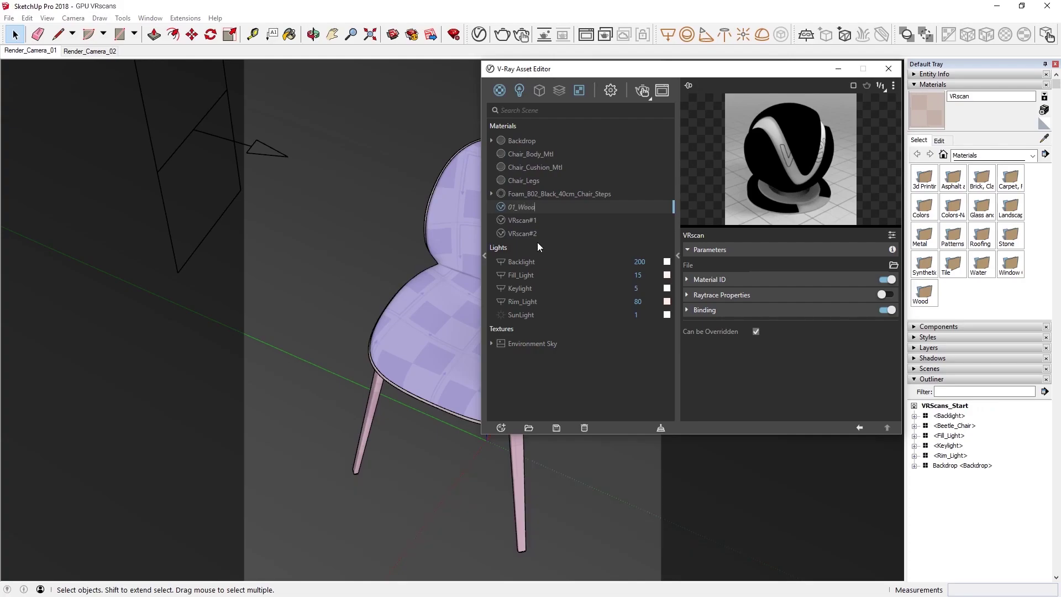
key("Return")
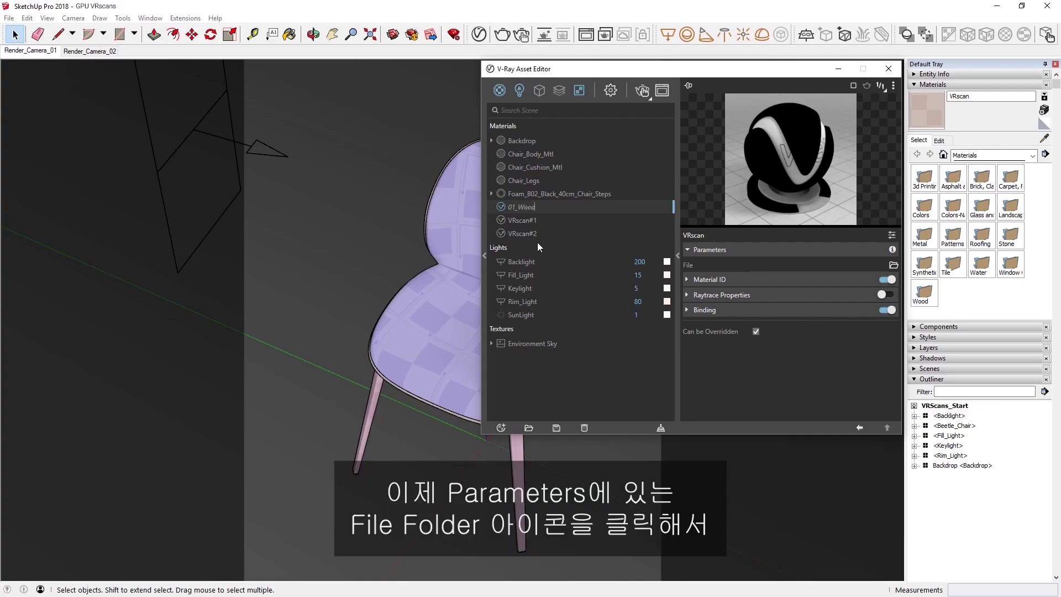
key("Return")
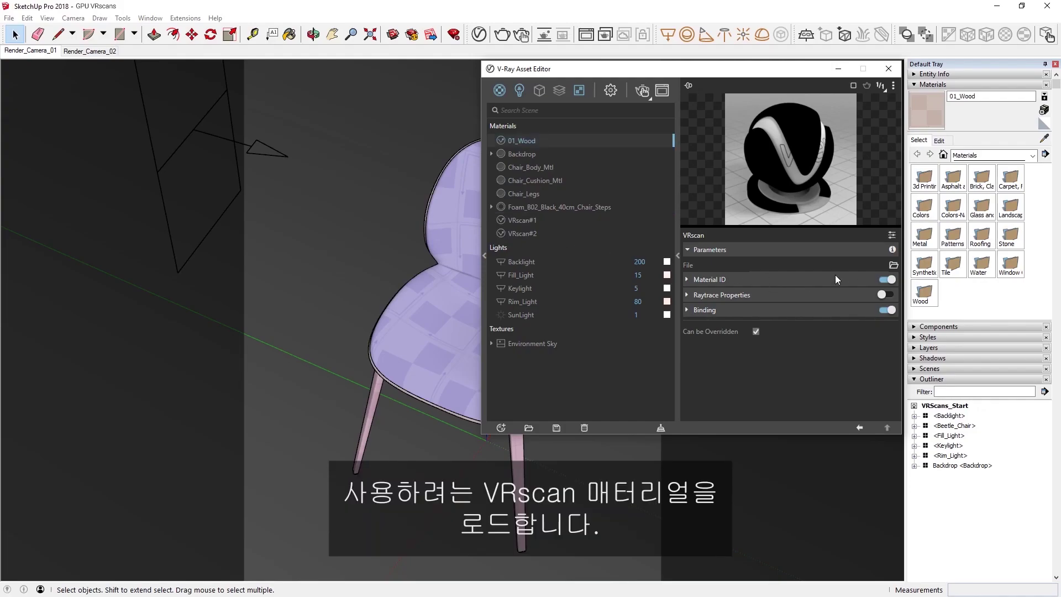
left_click(893, 266)
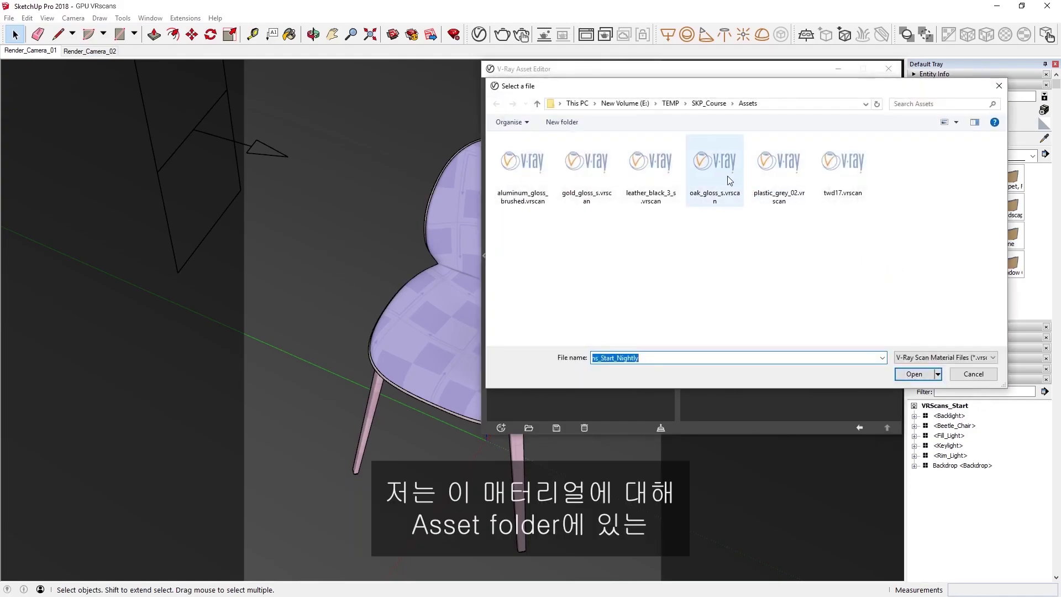
double_click(715, 169)
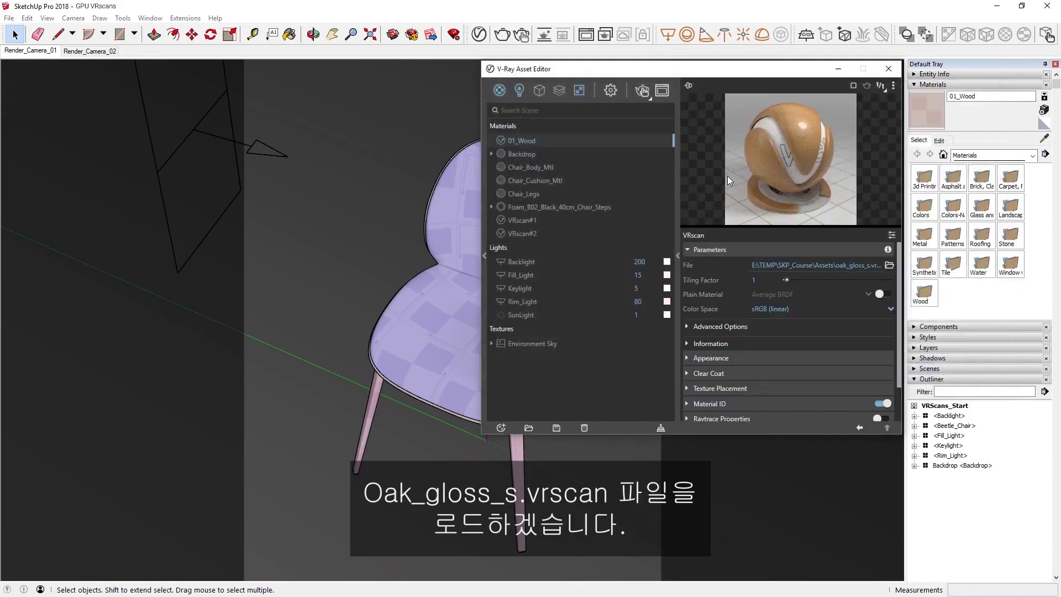
Step: Rename the second VRscan material to 02_Leather and load leather_black_3_s.vrscan
right_click(527, 221)
left_click(543, 270)
key("ctrl+a")
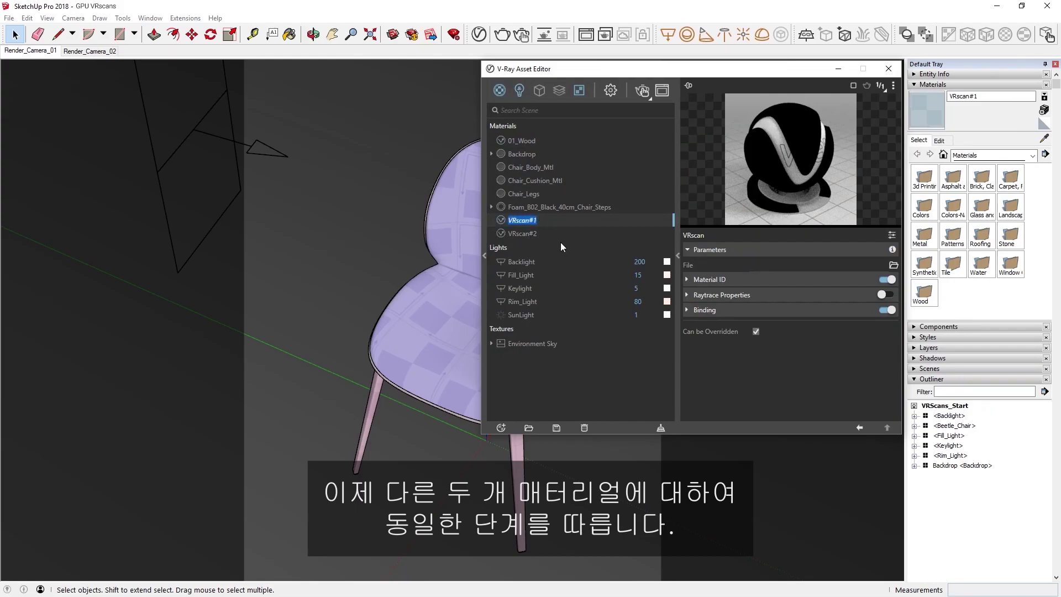
type("02_Leather")
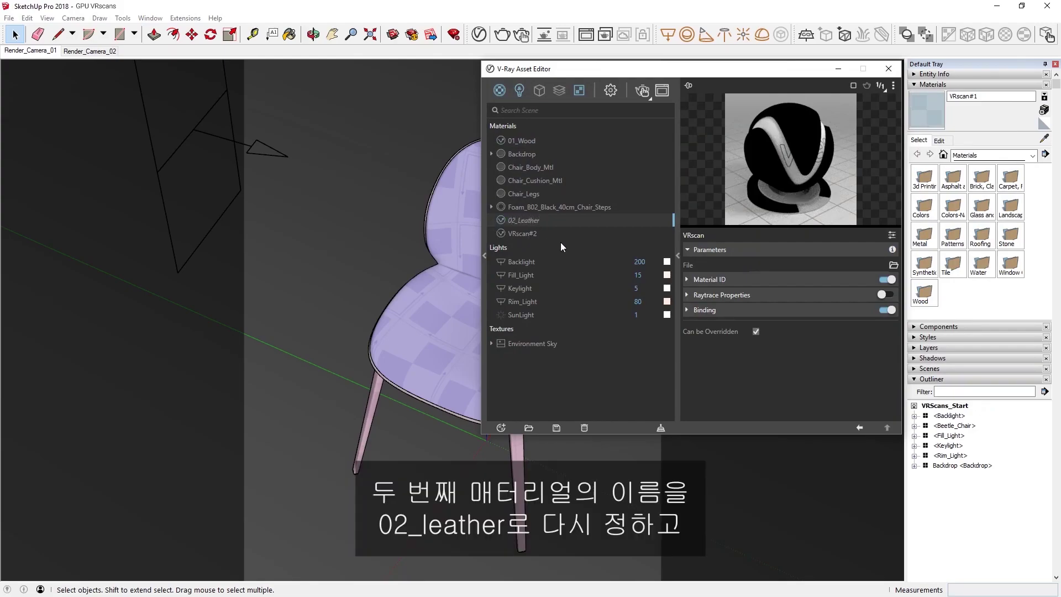
key("Return")
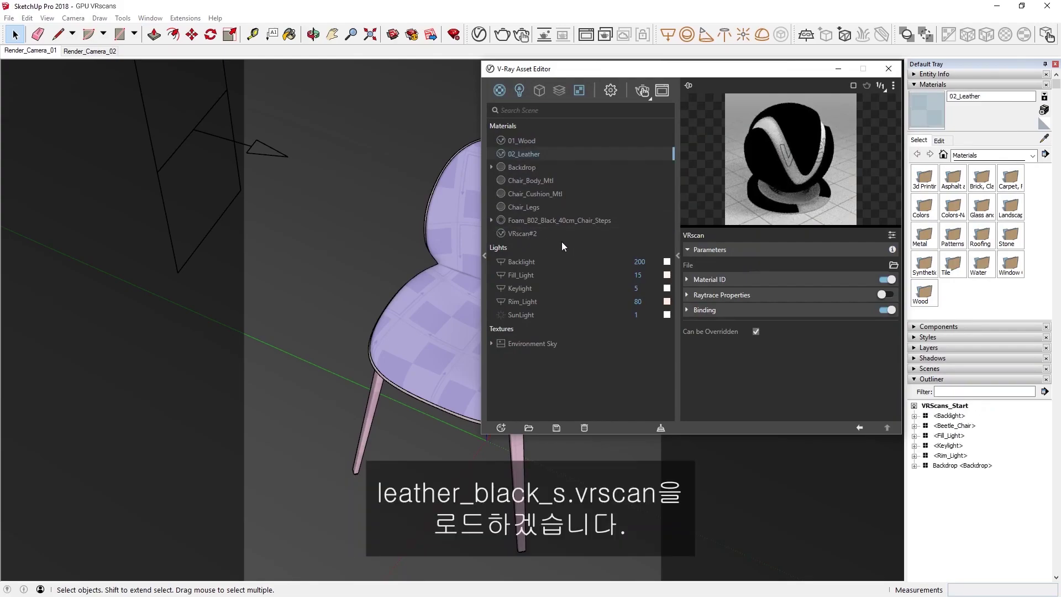
left_click(894, 264)
left_click(665, 176)
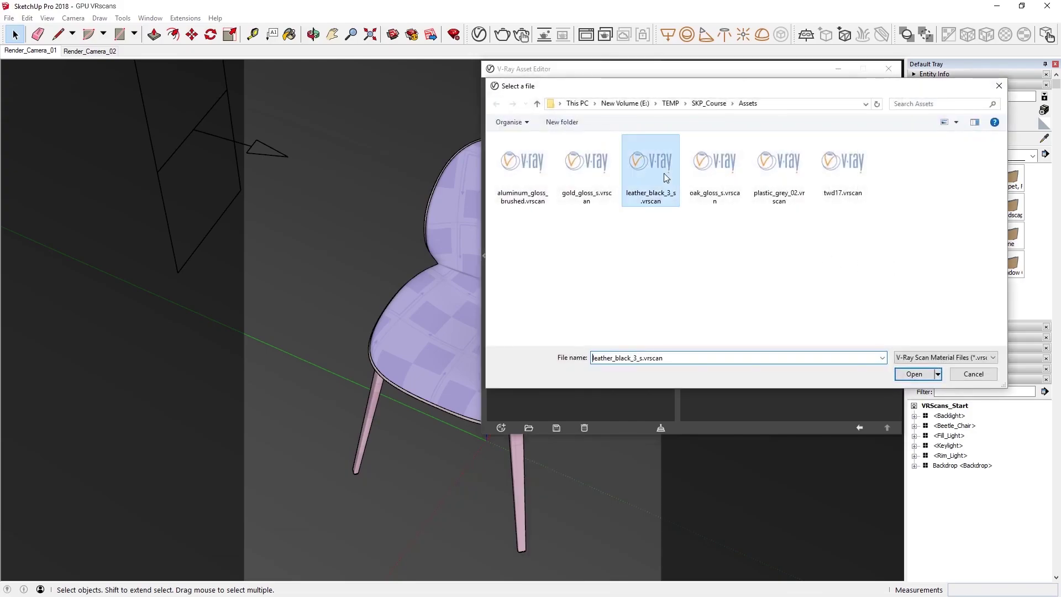
double_click(665, 176)
Step: Rename the third VRscan material to 03_Aluminium and load aluminum_gloss_brushed.vrscan
right_click(523, 233)
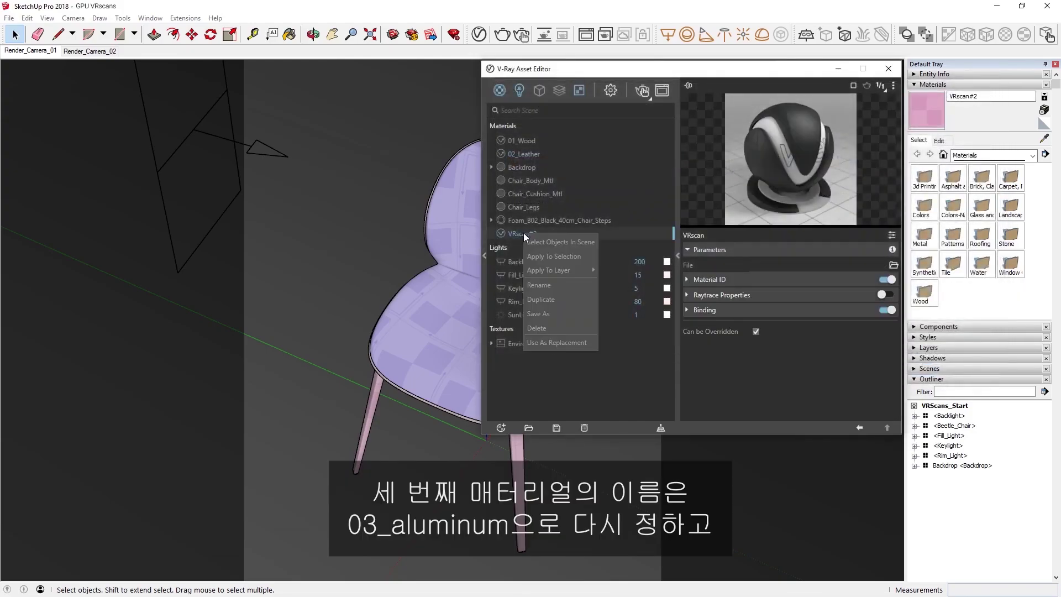
left_click(561, 285)
type("03_Alumin")
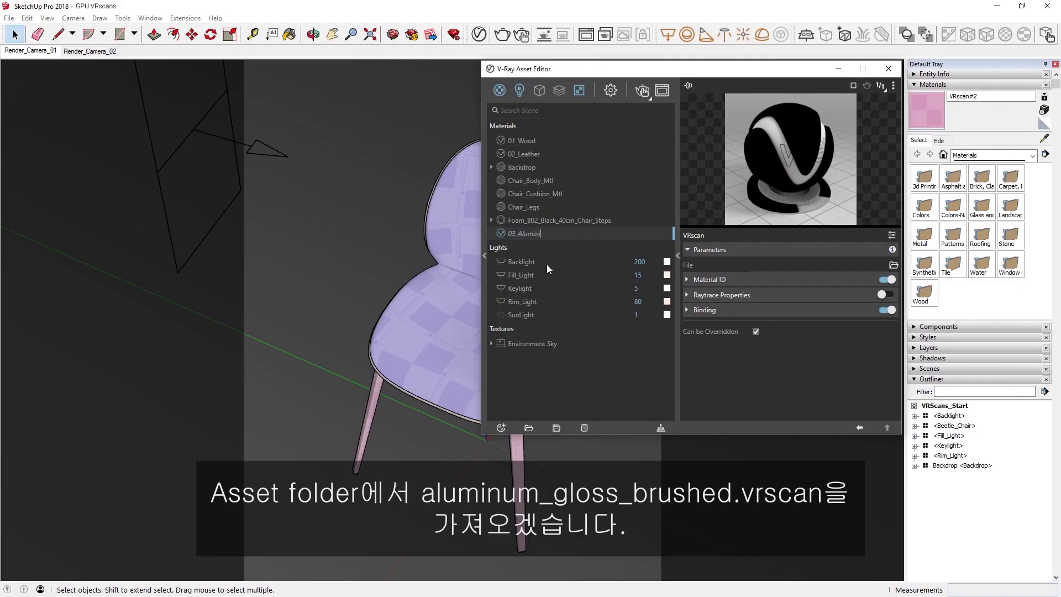
type("ium")
key("Return")
left_click(893, 265)
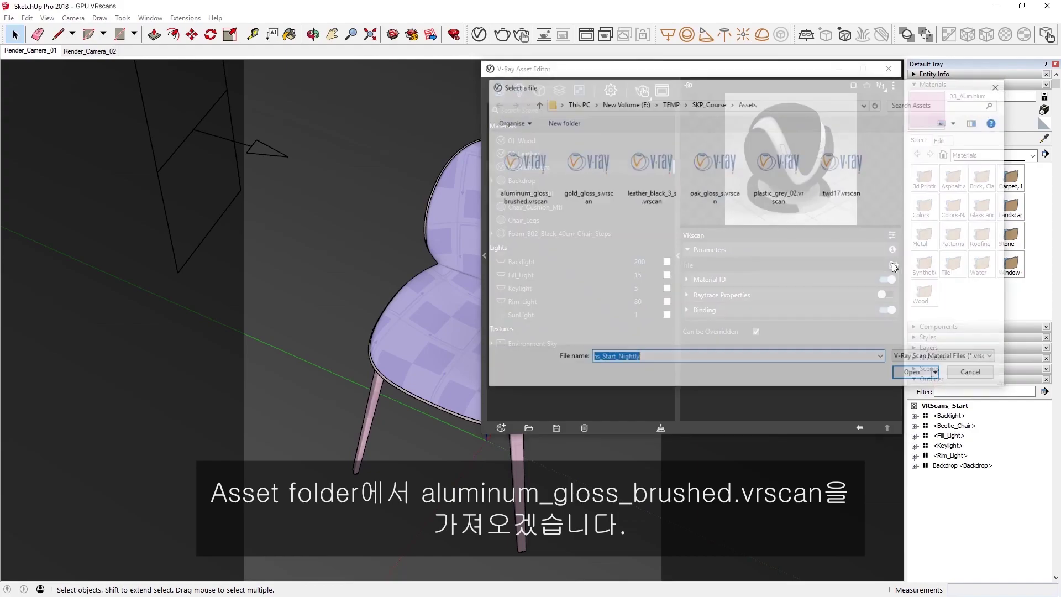
double_click(523, 168)
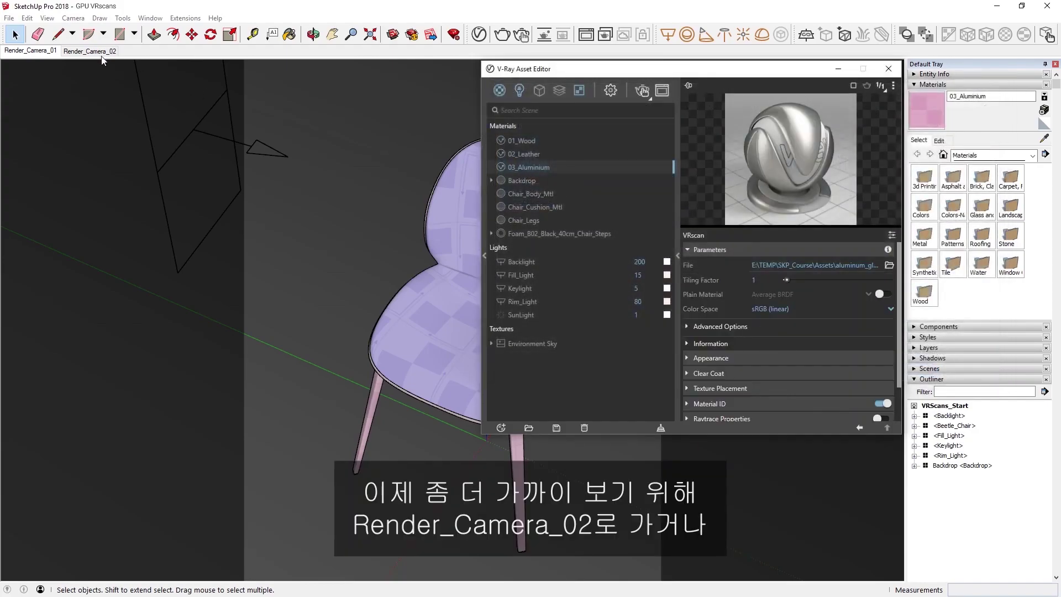
Step: Render the Render_Camera_02 close-up interactively and select all objects using Chair_Legs
left_click(98, 52)
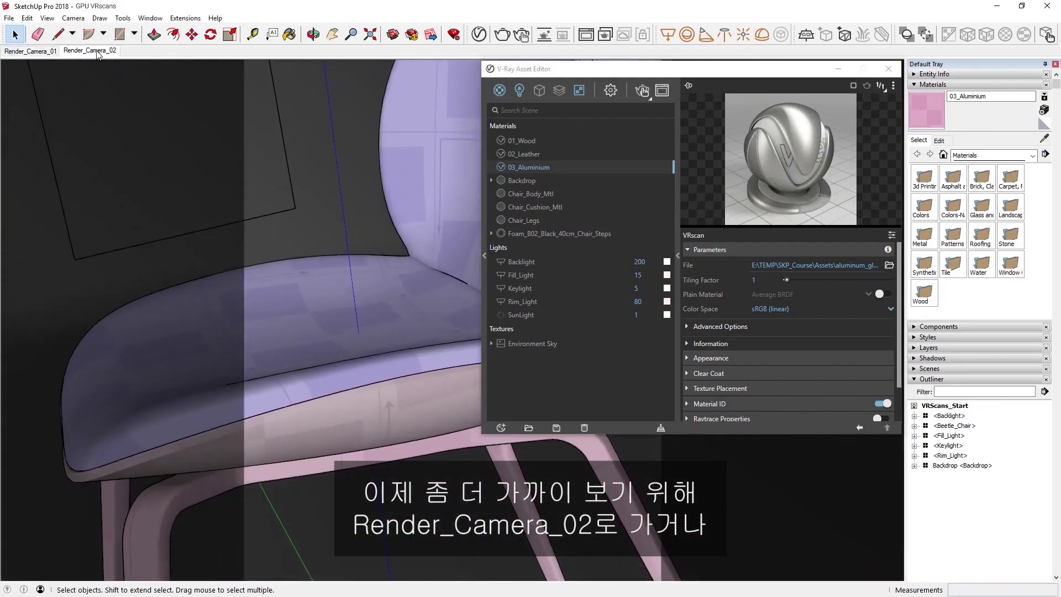
left_click(642, 90)
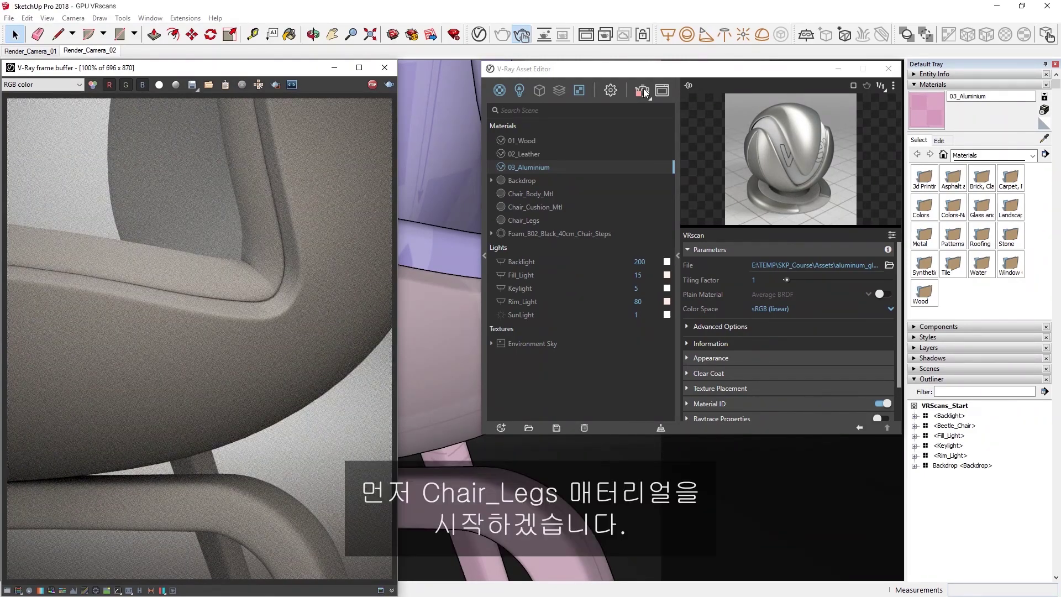
left_click(522, 221)
right_click(523, 221)
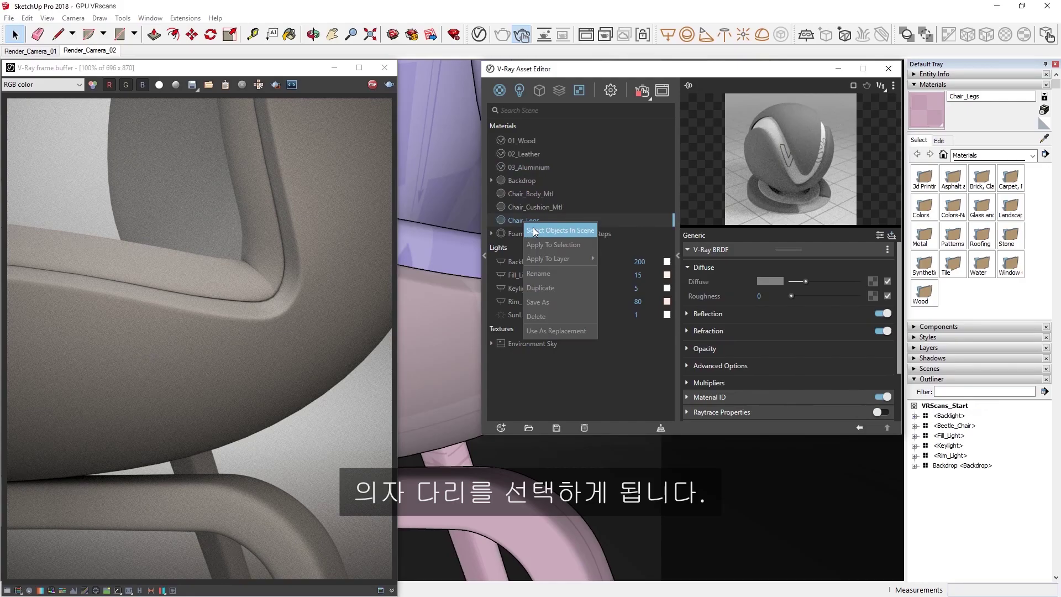
left_click(535, 231)
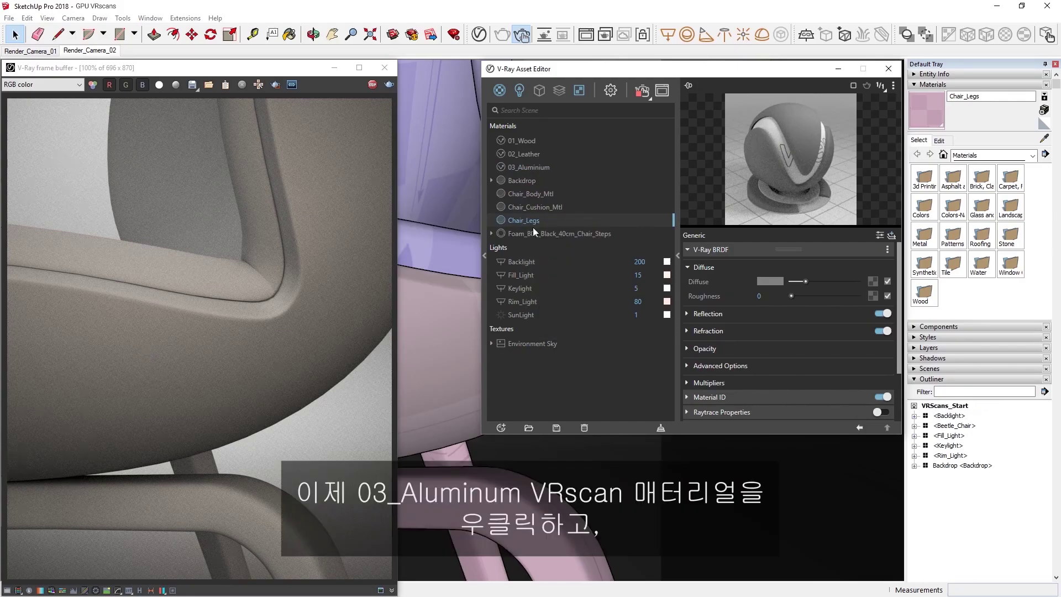
Step: Apply 03_Aluminium to the selected chair legs
left_click(534, 168)
right_click(534, 168)
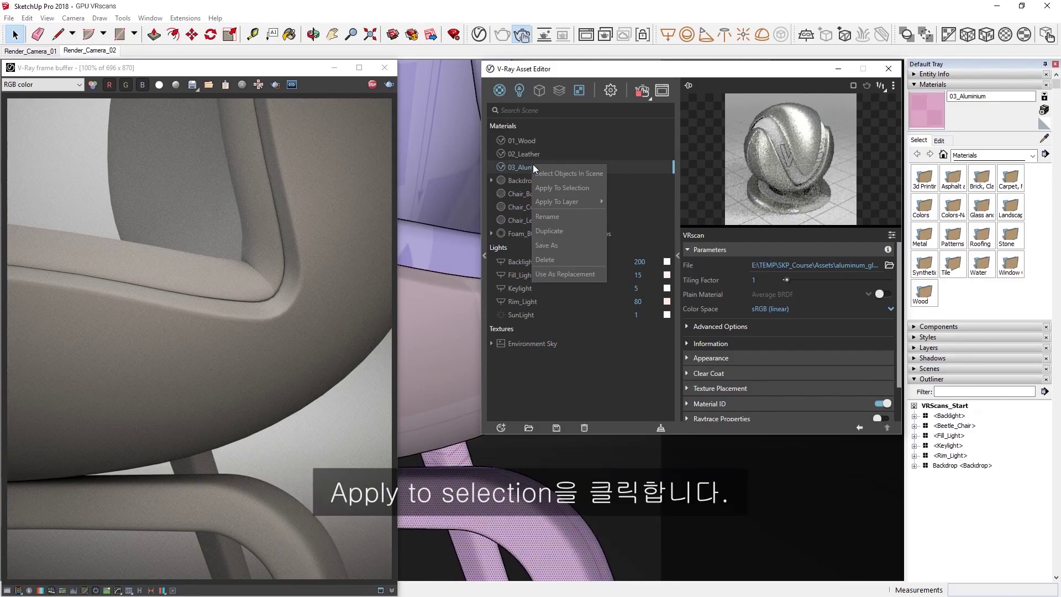
left_click(553, 188)
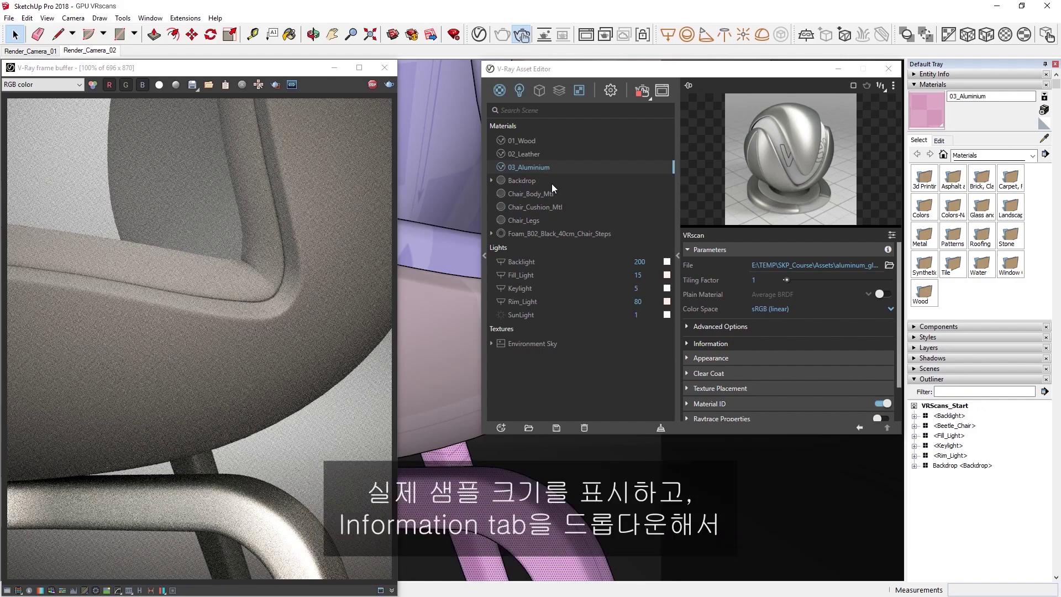
Step: Check the aluminium scan's sample size and set its texture width to 0.02m
left_click(707, 344)
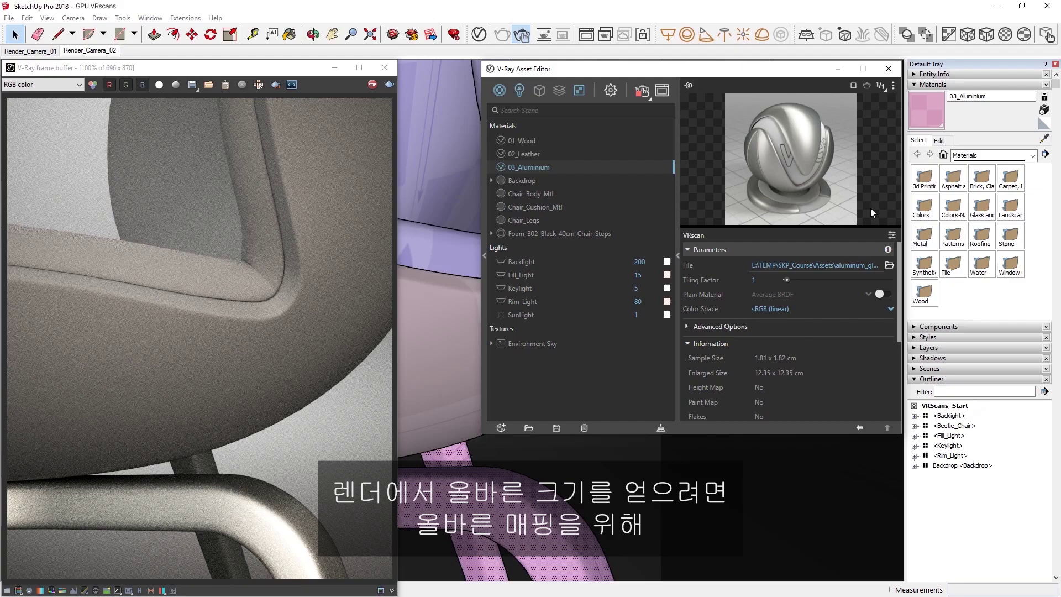
left_click(939, 140)
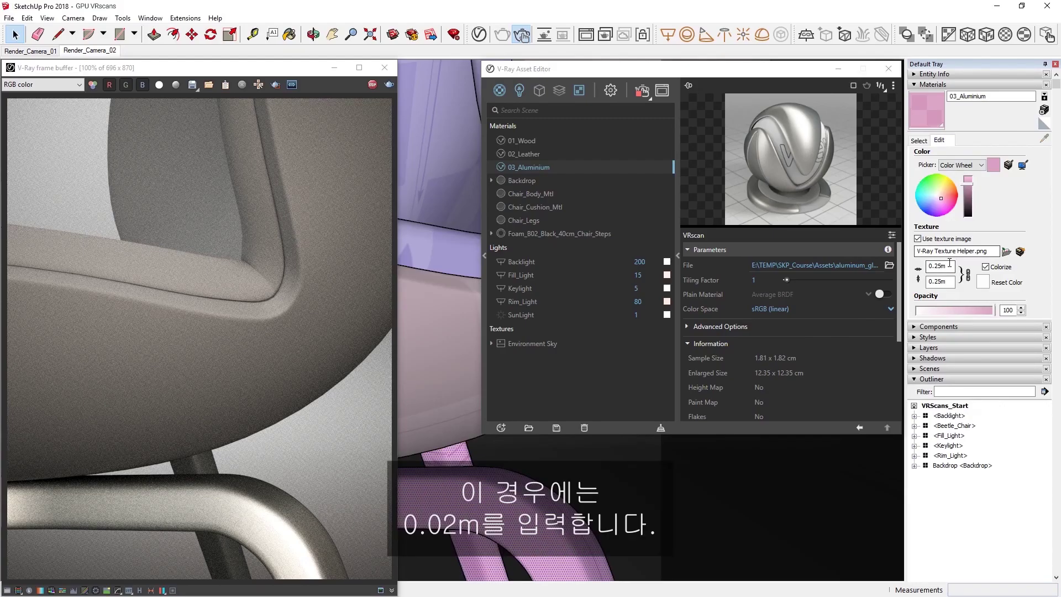
double_click(949, 263)
type("0.02m")
key("Return")
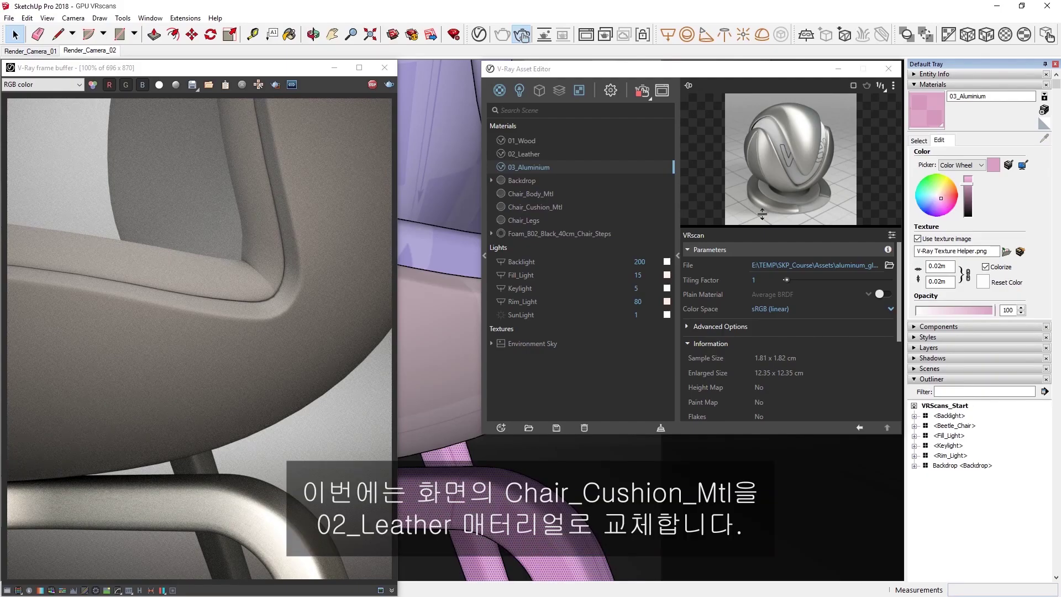
Step: Select all objects in the scene using Chair_Cushion_Mtl
left_click(543, 207)
right_click(543, 207)
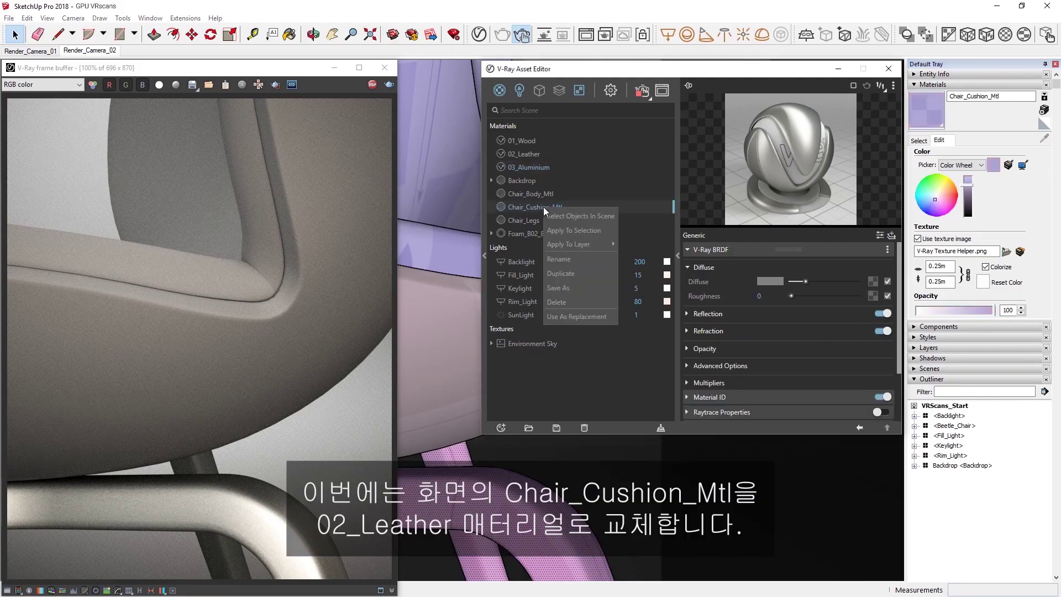
left_click(553, 210)
Step: Apply 02_Leather to the selected cushion and check the scan's physical size
right_click(533, 153)
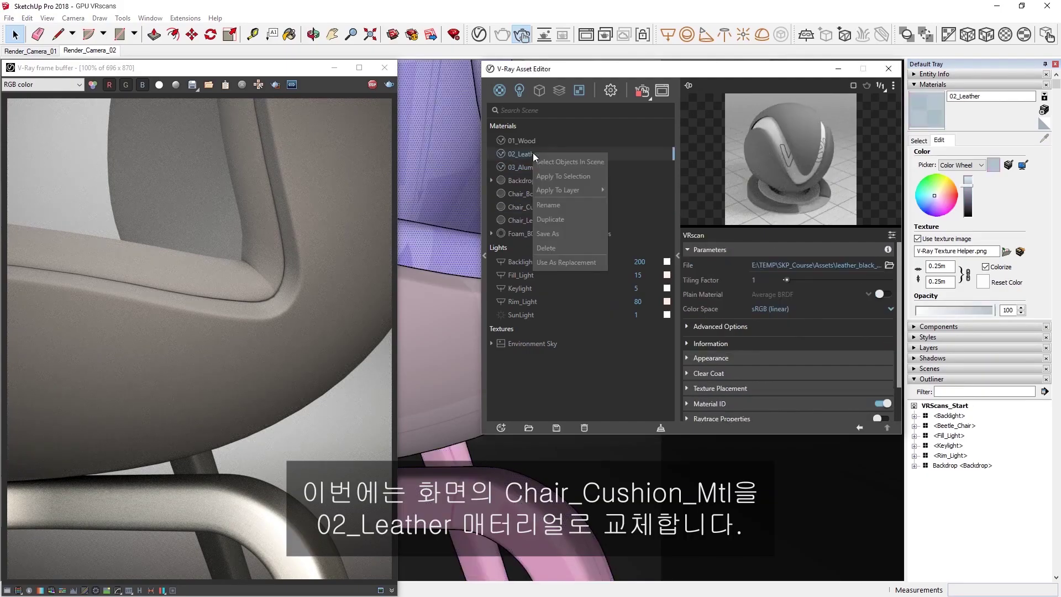
left_click(563, 176)
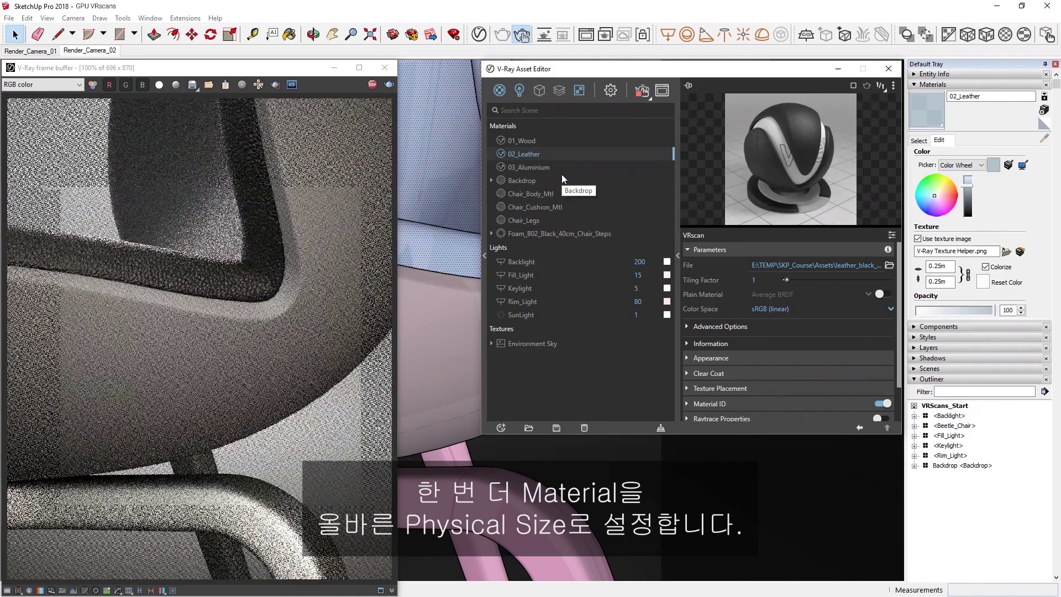
left_click(695, 344)
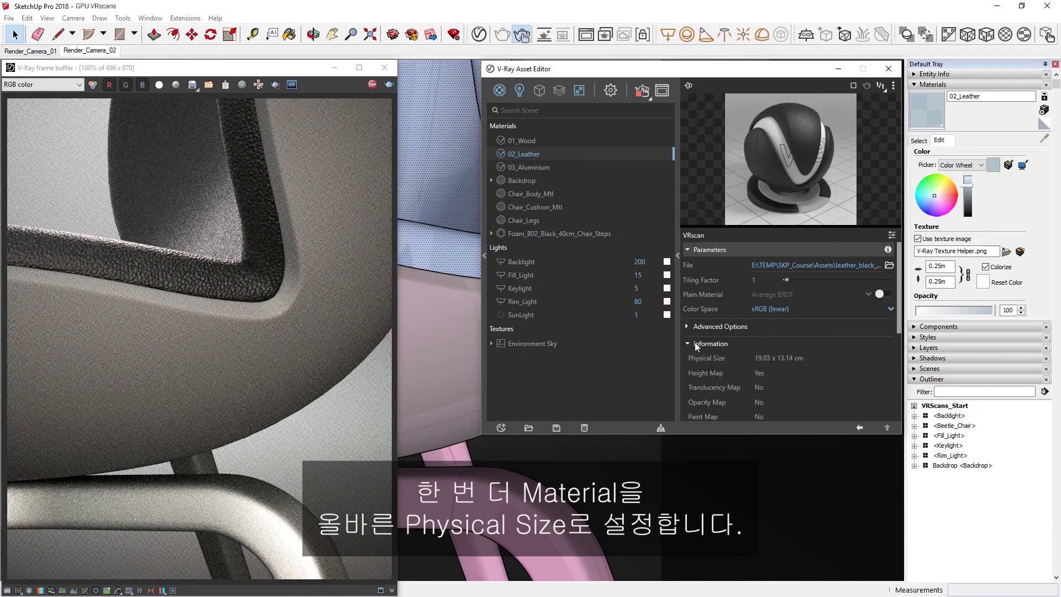
scroll(694, 342, "down", 3)
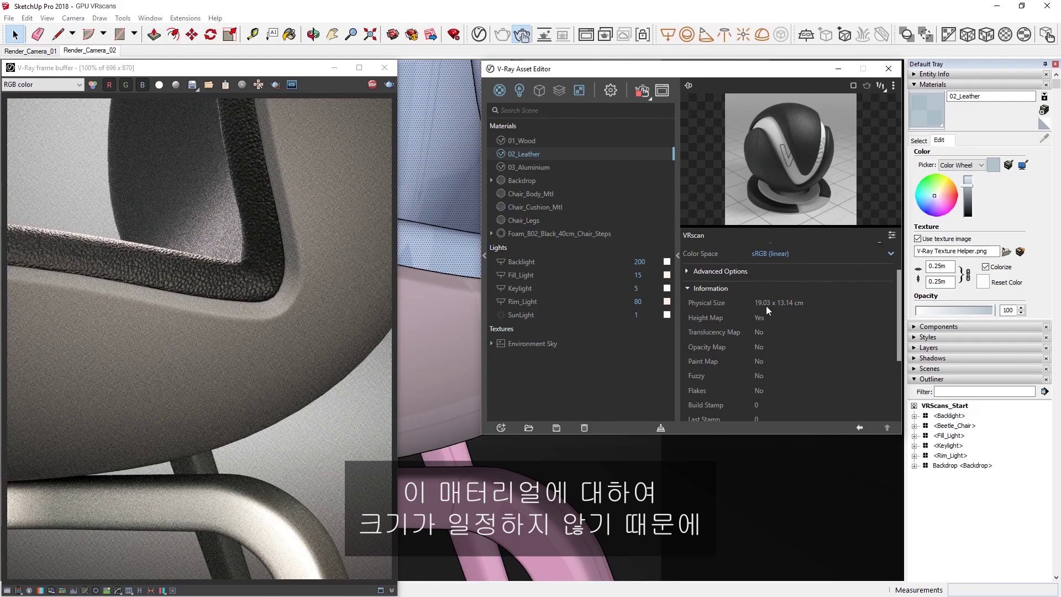
Step: Unlink the texture proportions and size the leather texture 0.19 wide by 0.13 high
left_click(968, 276)
left_click(940, 266)
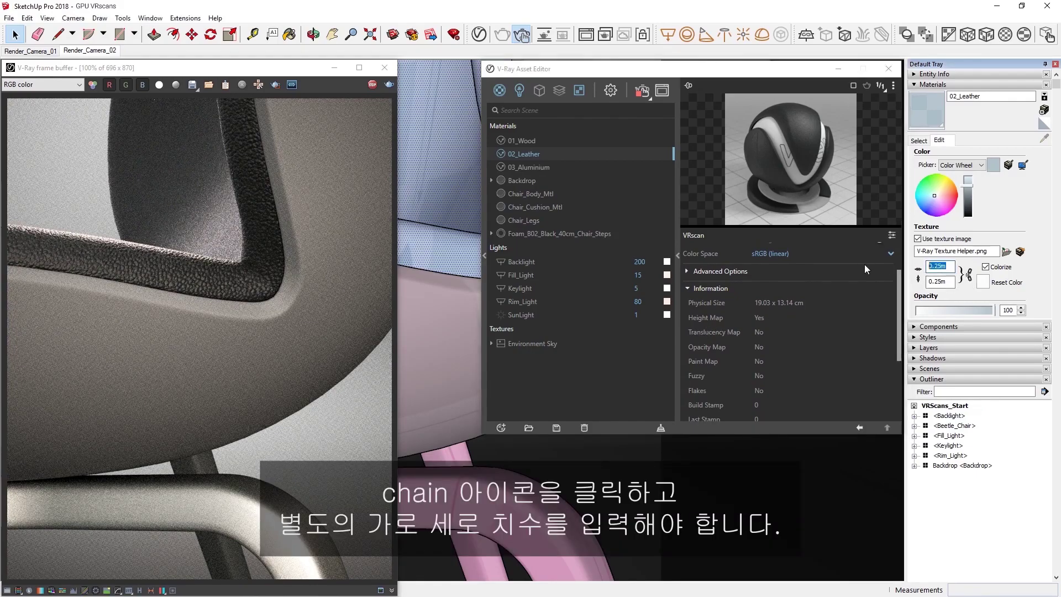
type("0.19")
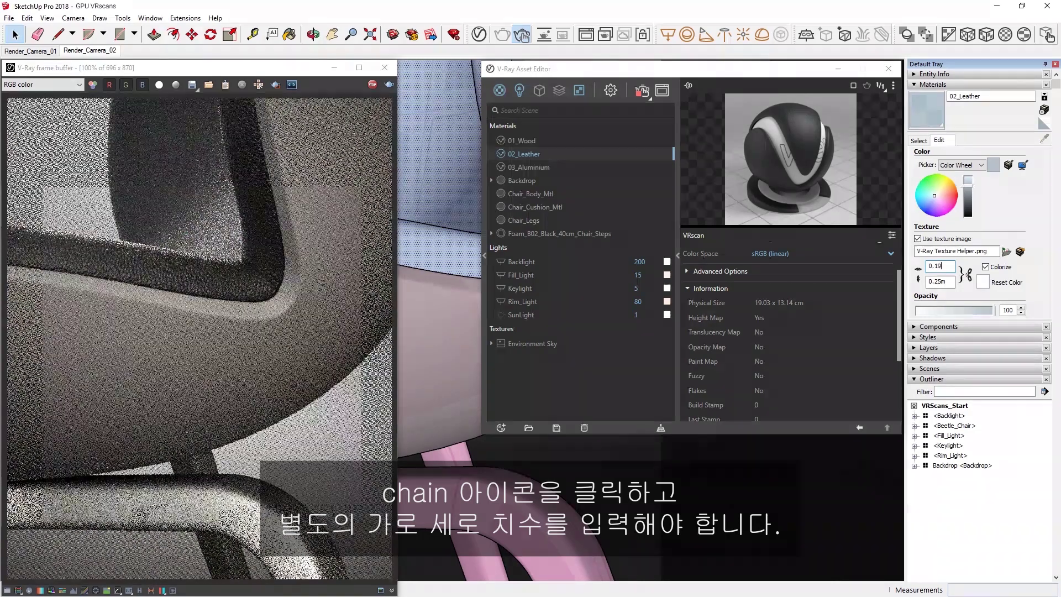
key("Tab")
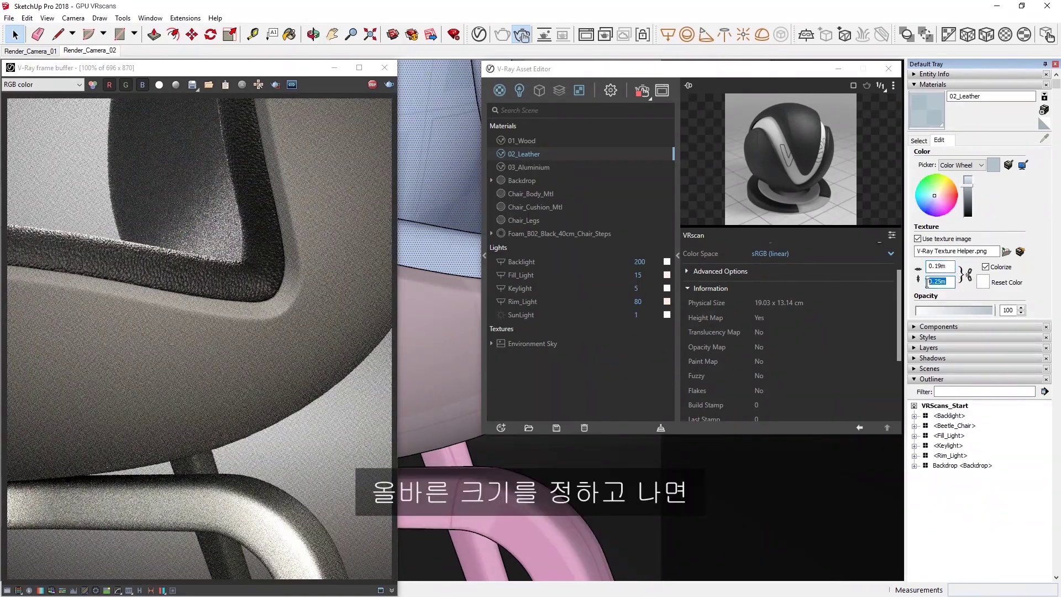
type("0.13")
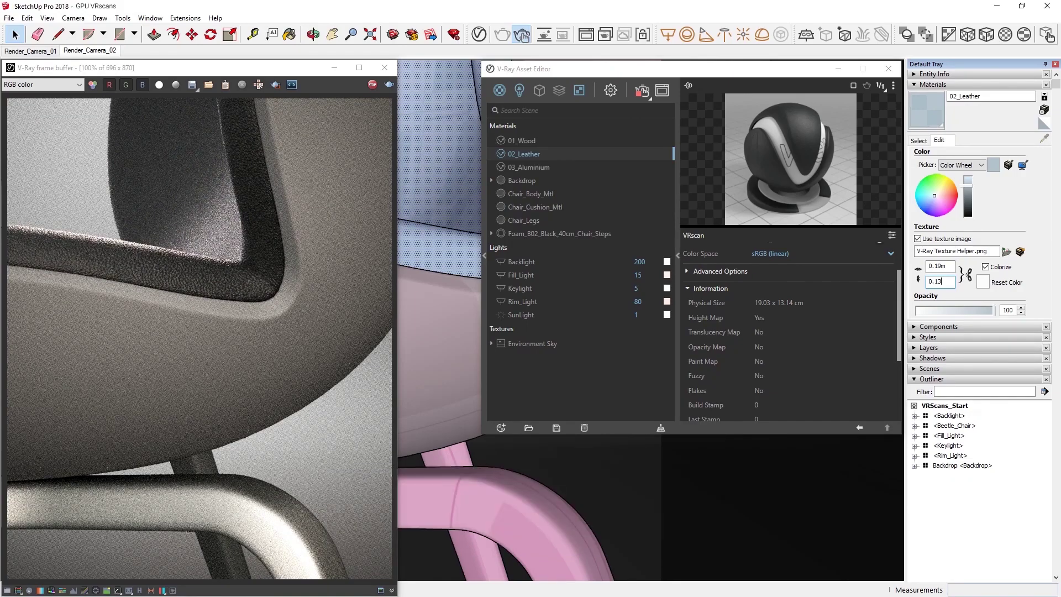
Step: Expand the leather's Appearance paint settings and turn Paint tinting on
left_click(709, 288)
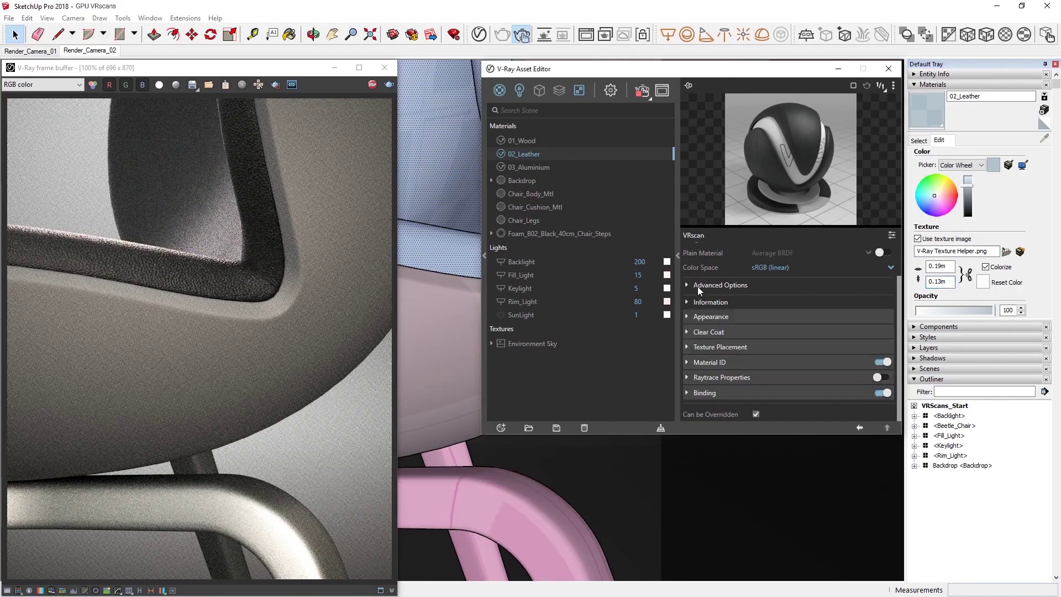
left_click(708, 316)
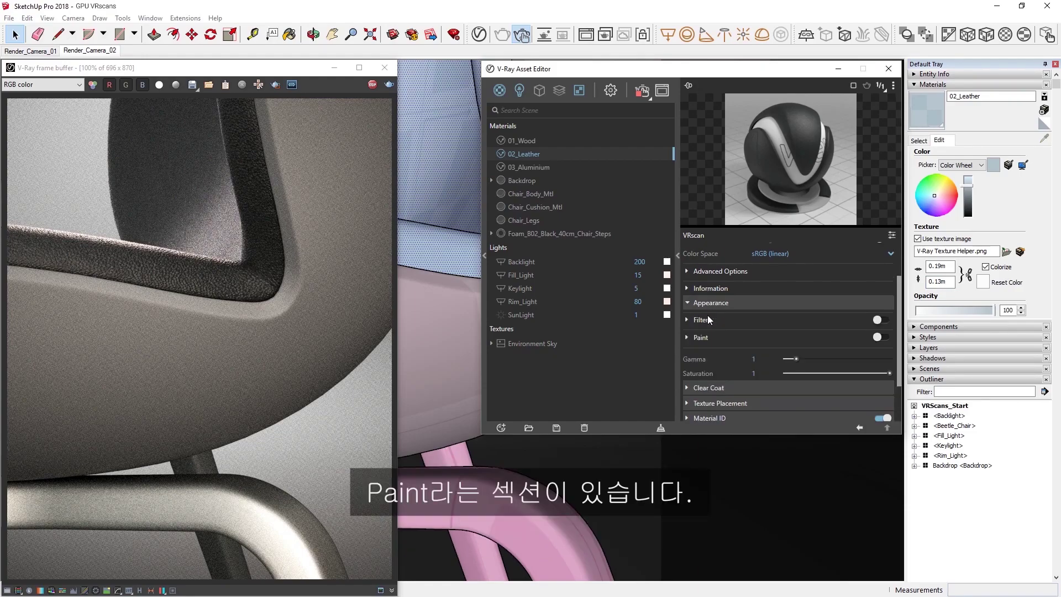
left_click(695, 336)
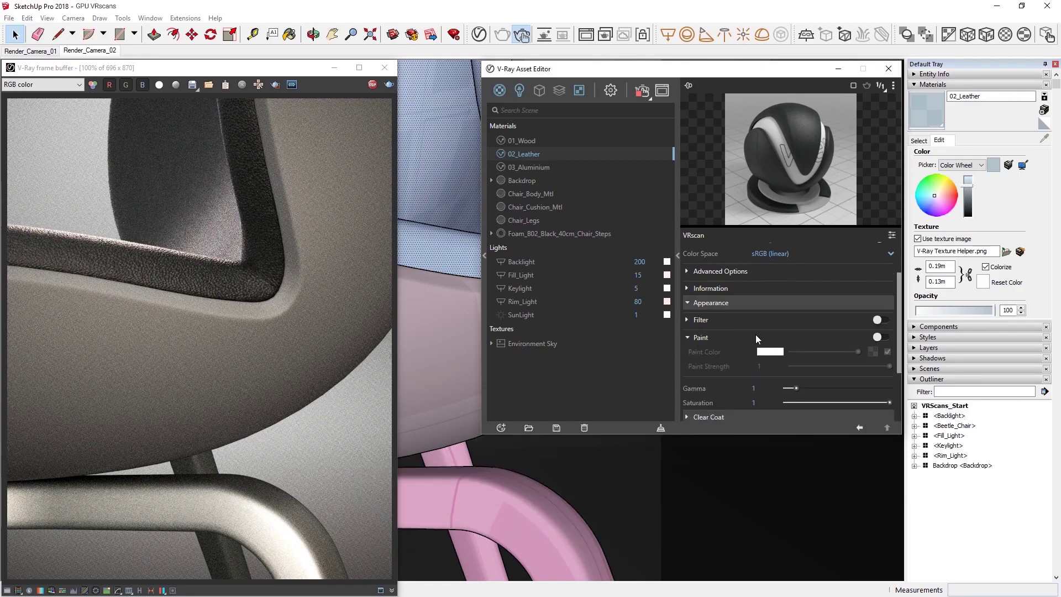
left_click(868, 338)
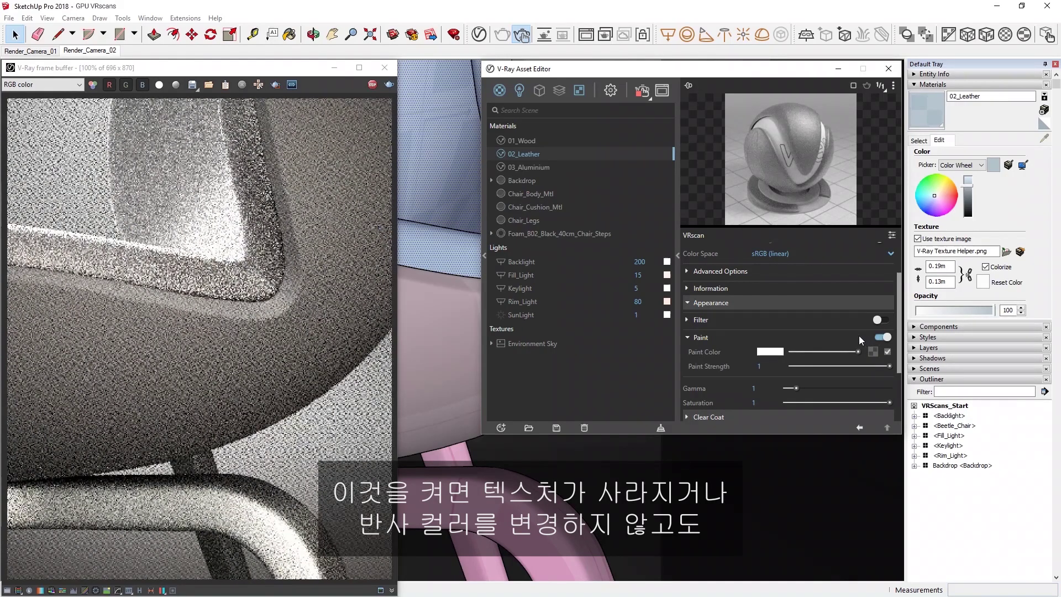
Step: Pick a reddish-brown paint colour, close the picker, then switch Paint back off
left_click(771, 352)
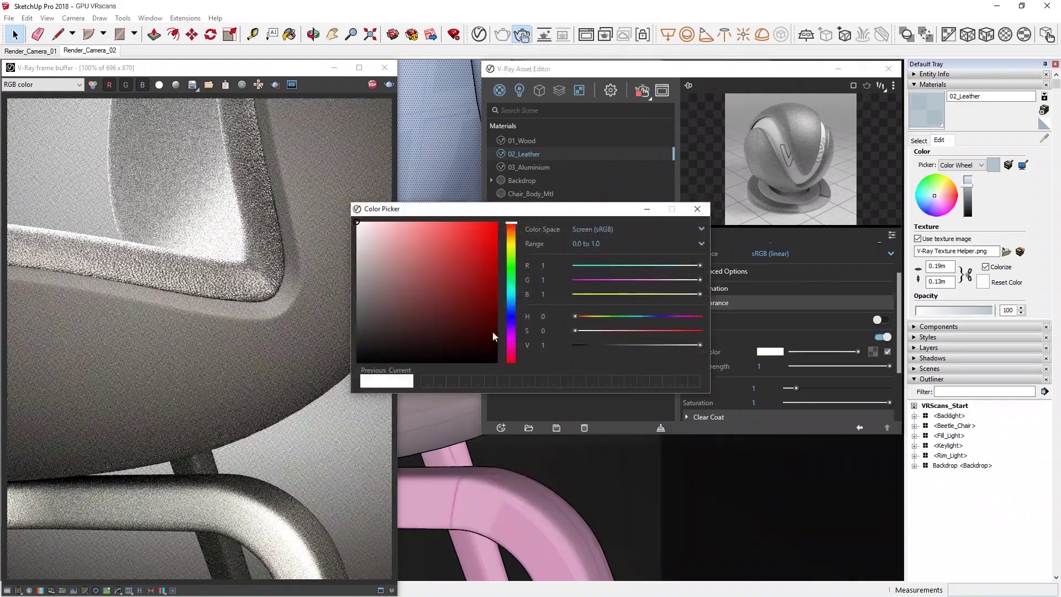
left_click_drag(436, 305, 427, 313)
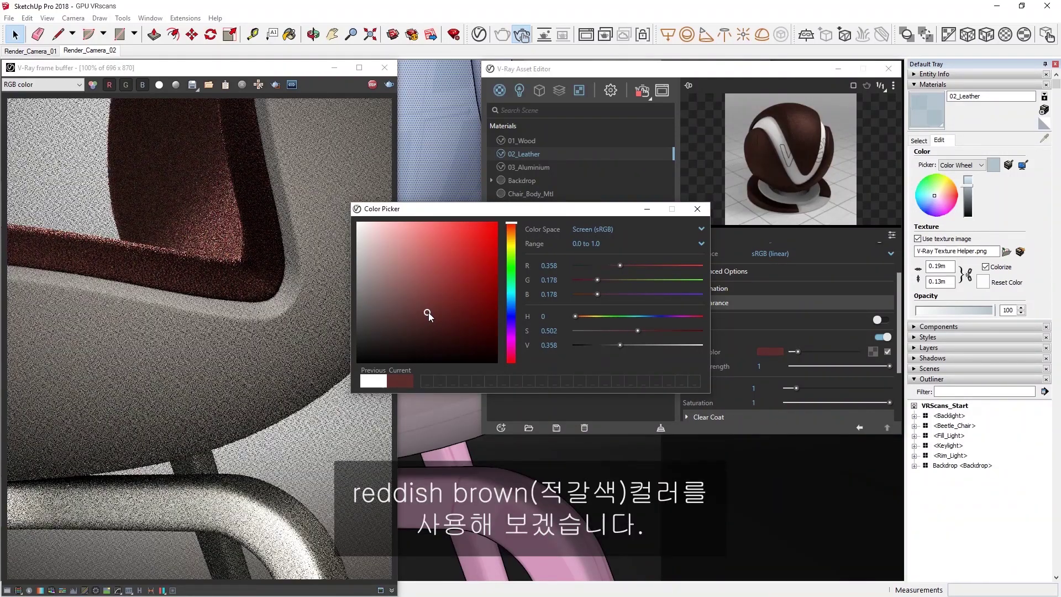
left_click(429, 313)
left_click_drag(429, 310, 423, 287)
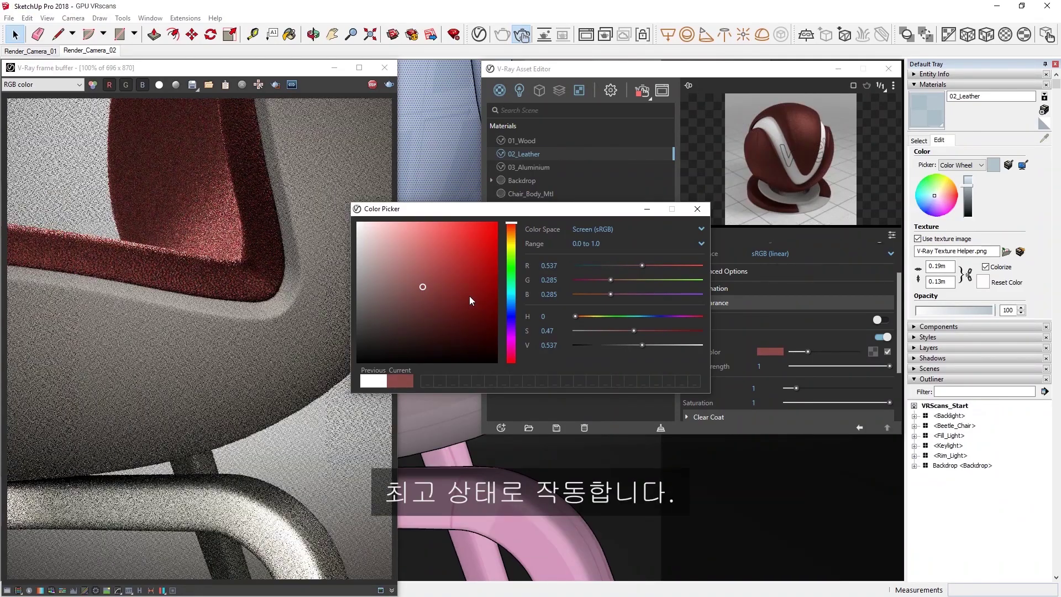
left_click(696, 209)
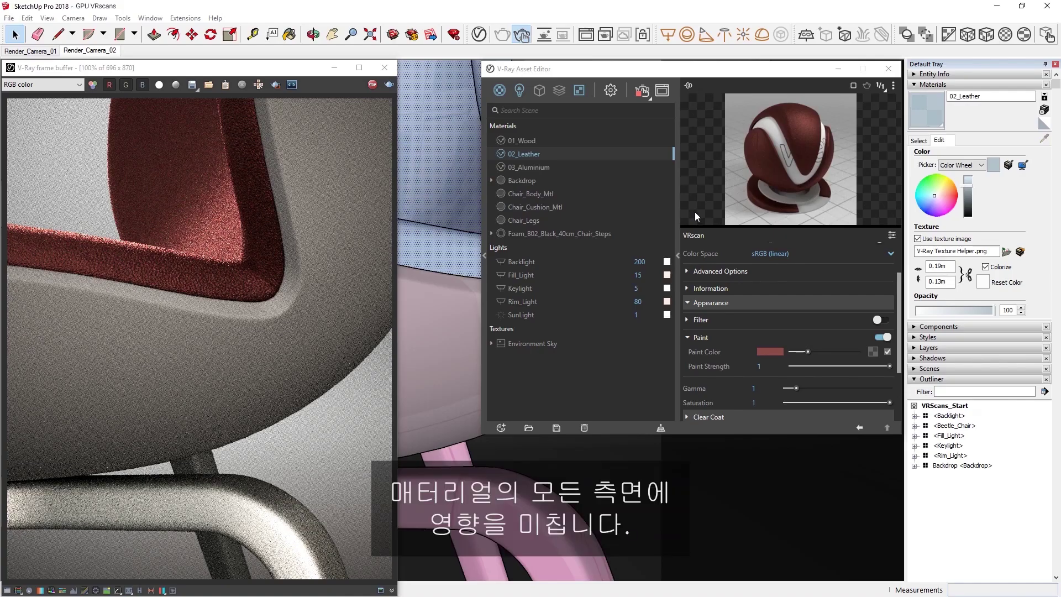
left_click(882, 337)
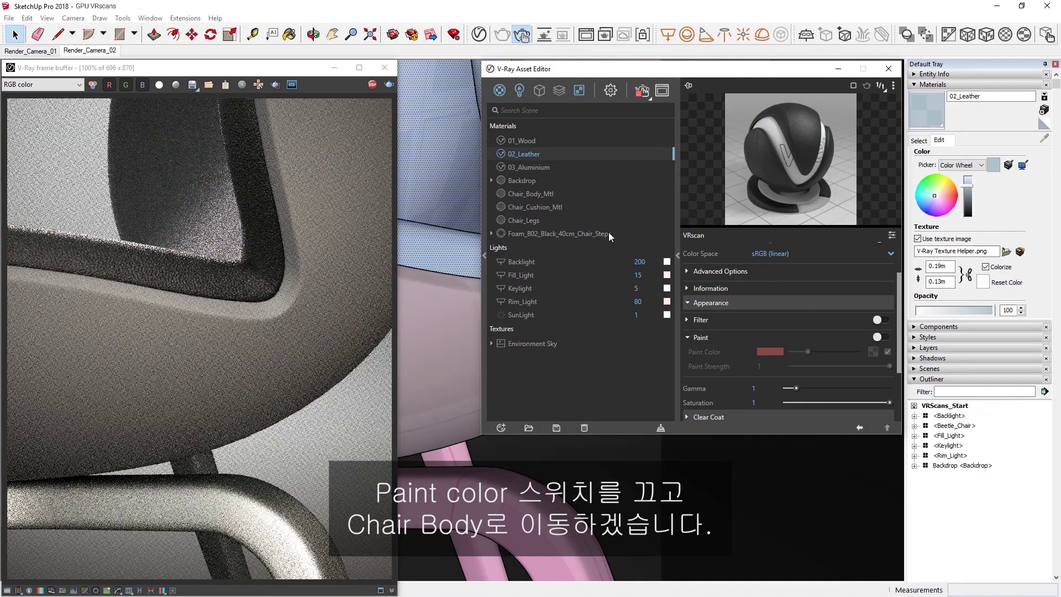
Step: Select the Chair_Body_Mtl objects and apply 01_Wood to the chair shell
left_click(539, 194)
right_click(539, 194)
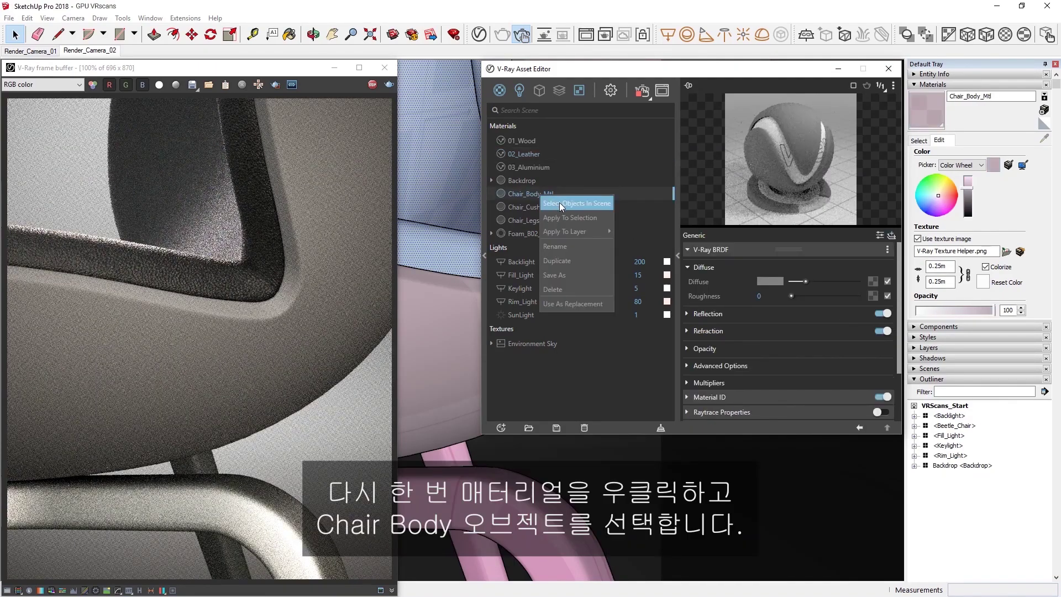
left_click(560, 203)
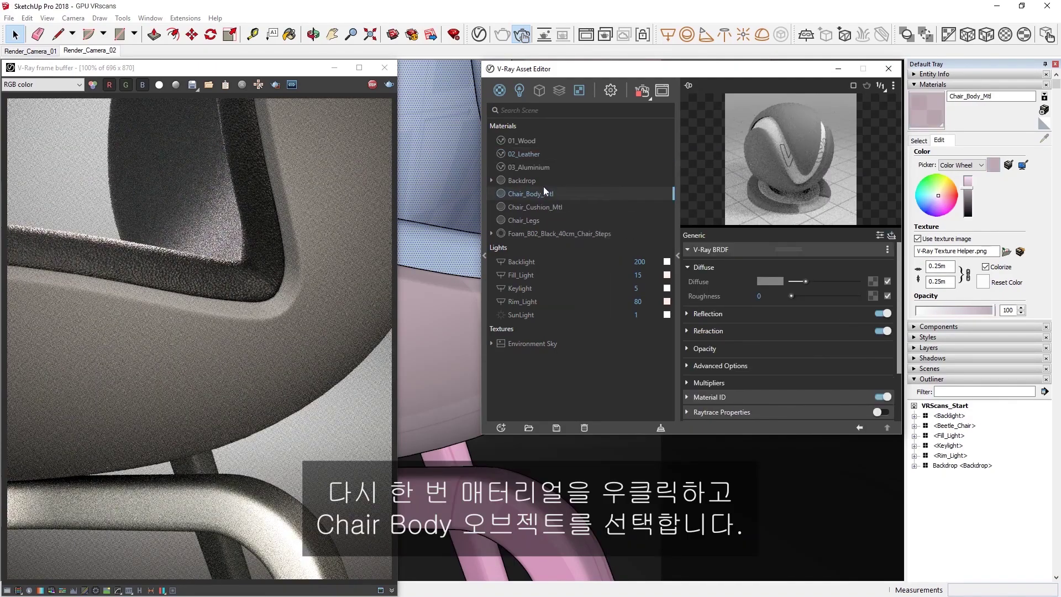
left_click(529, 141)
right_click(529, 143)
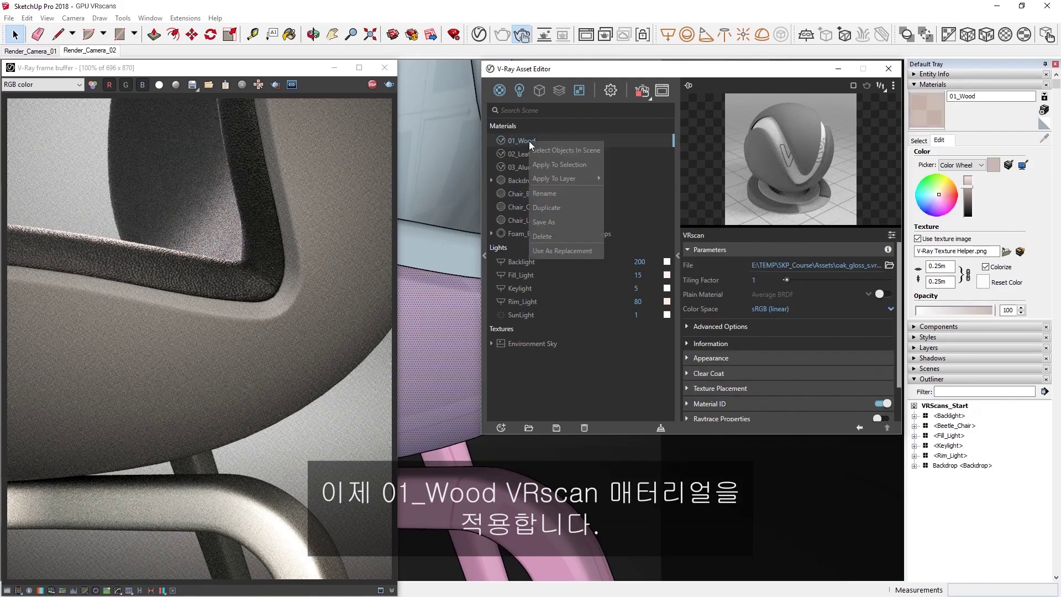
left_click(568, 164)
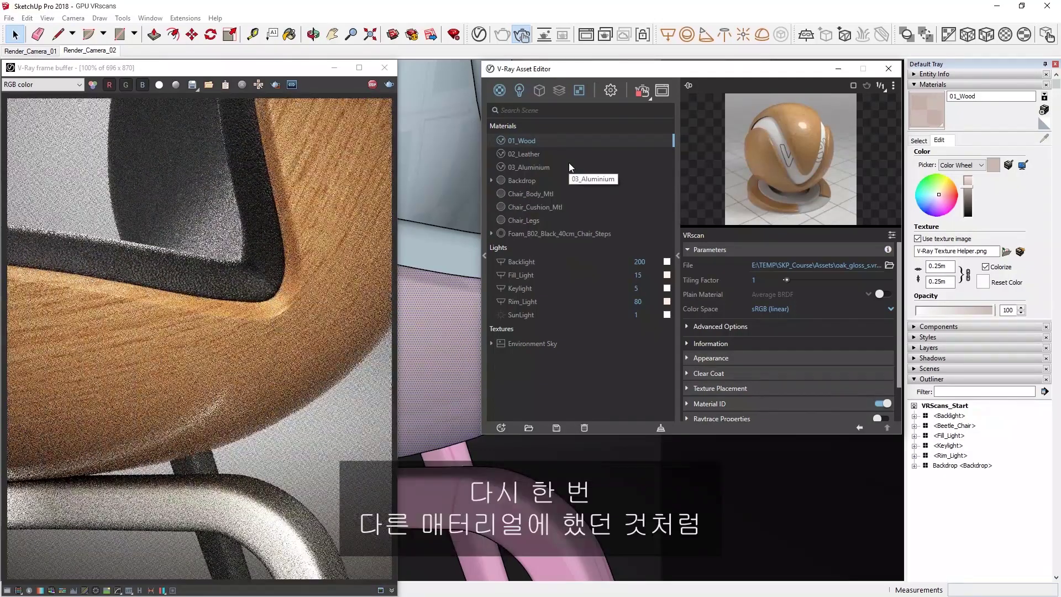
Step: Check the wood scan's physical size and set its texture to 0.16 by 0.1
left_click(707, 344)
left_click(939, 266)
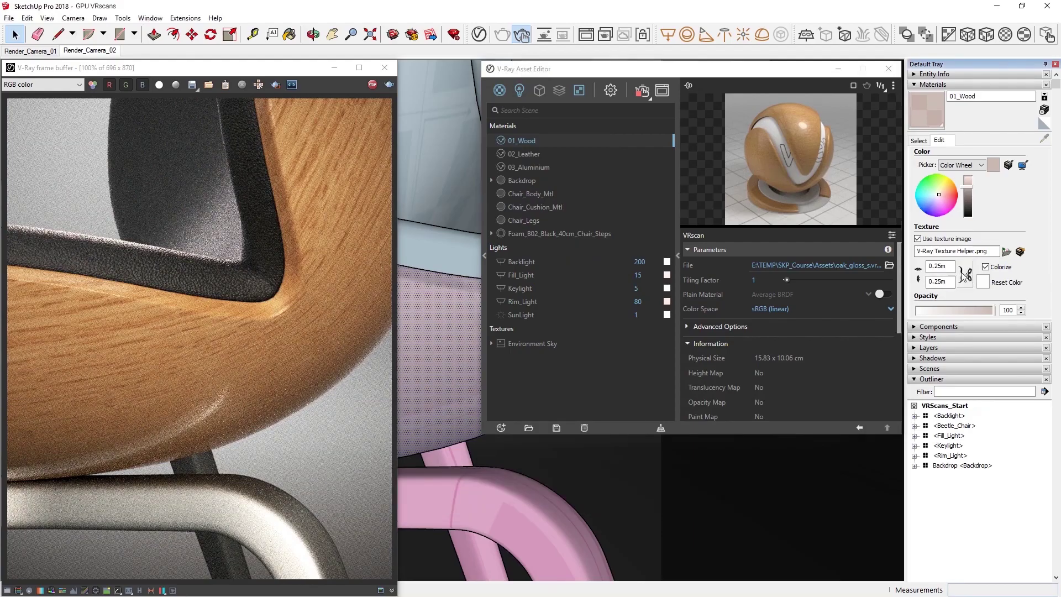
type("0.16")
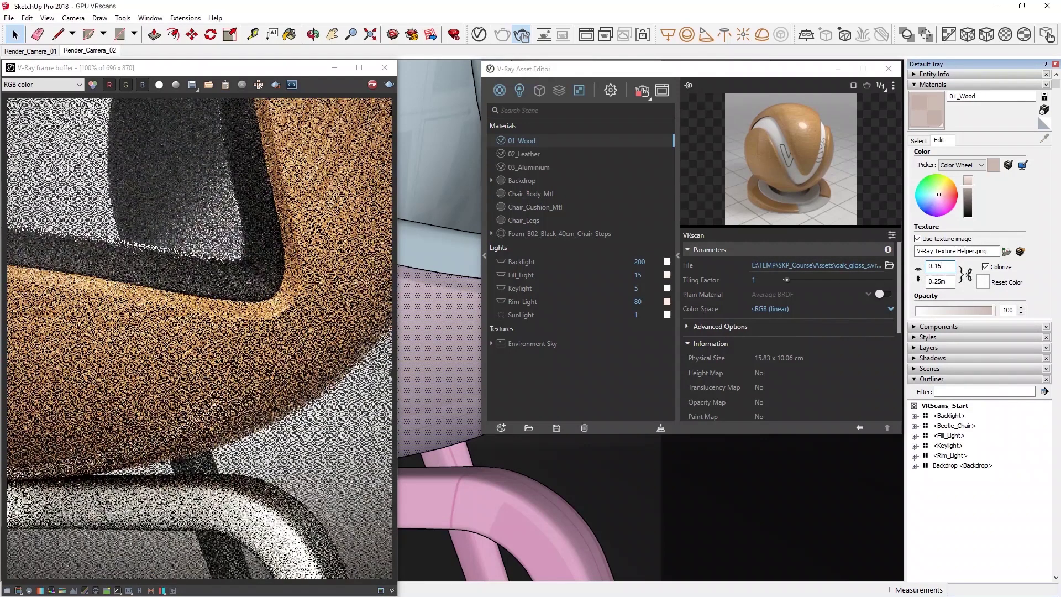
key("Tab")
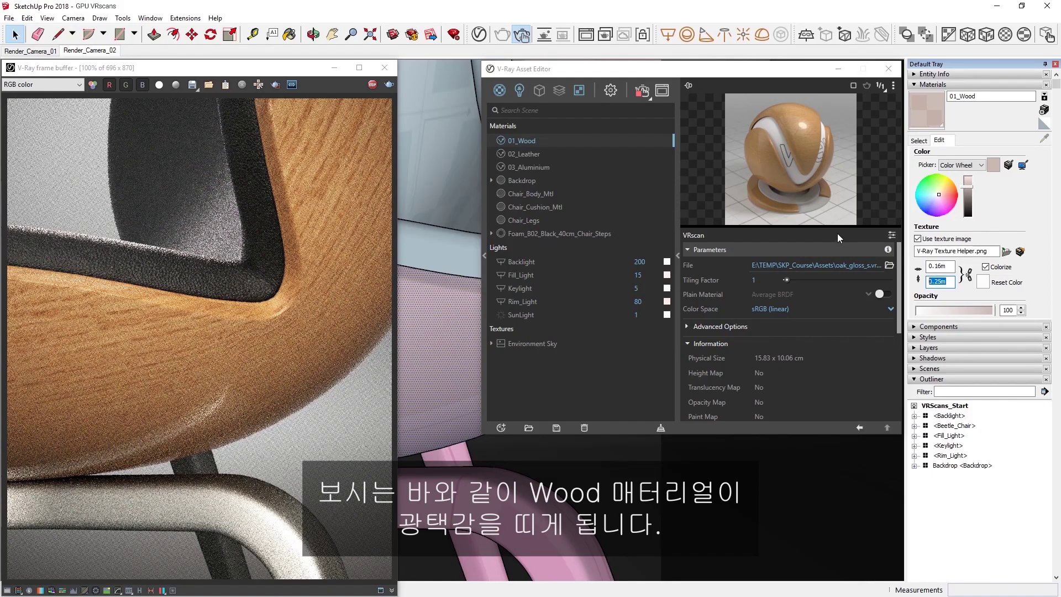
type("0.1")
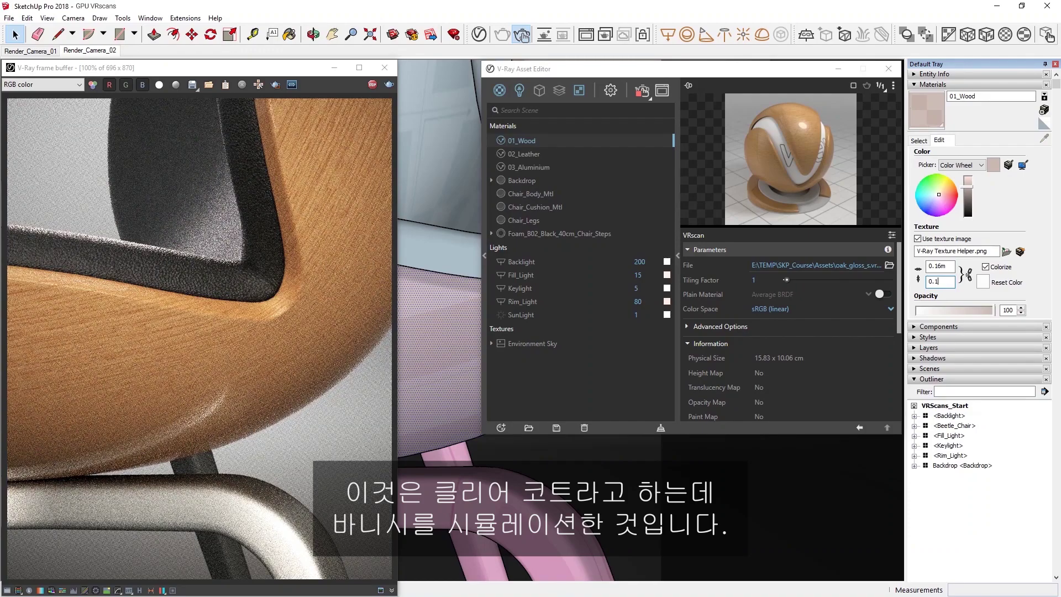
Step: Commit the 0.10m height, then set 01_Wood's clear coat IOR to 1.6
left_click(698, 342)
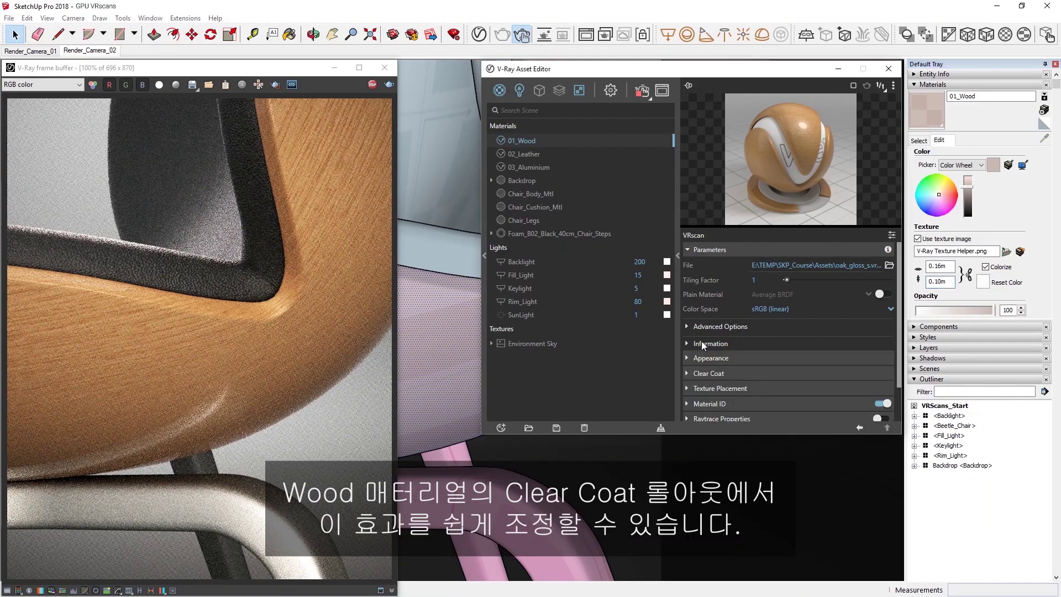
left_click(712, 373)
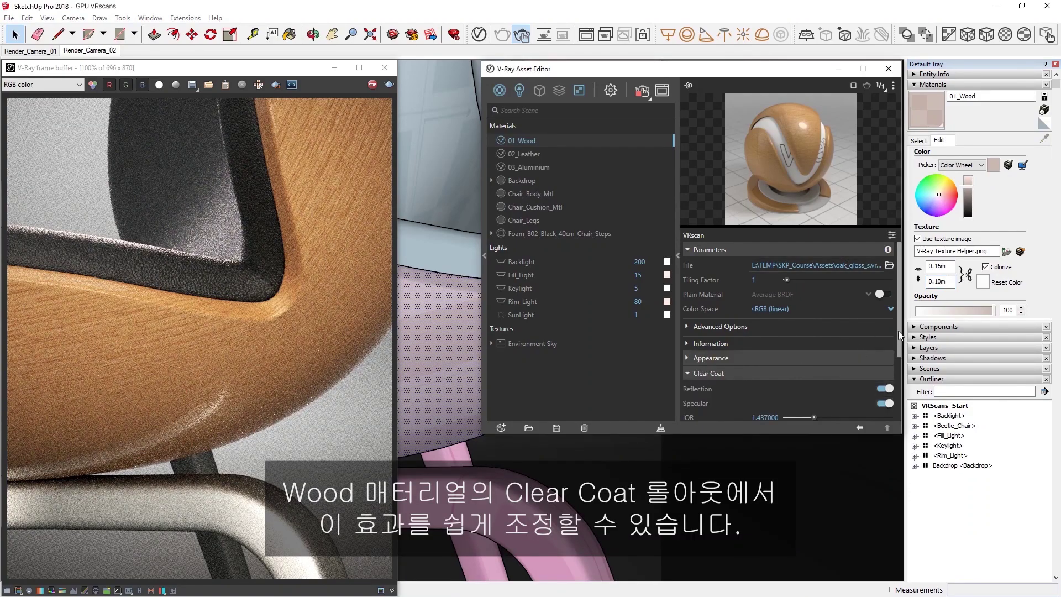
left_click_drag(899, 336, 899, 364)
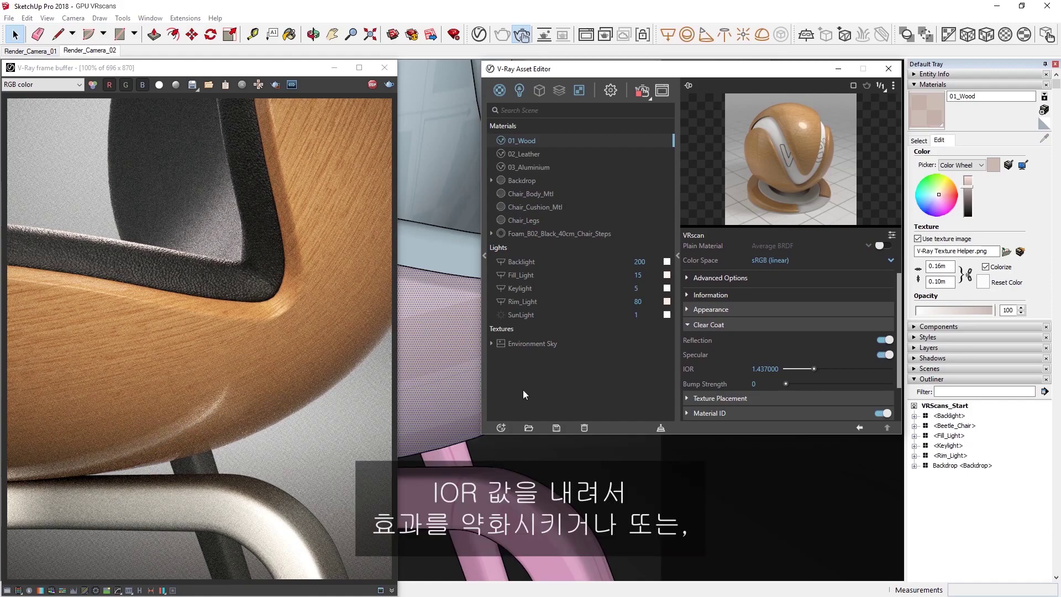
type("1")
key("Return")
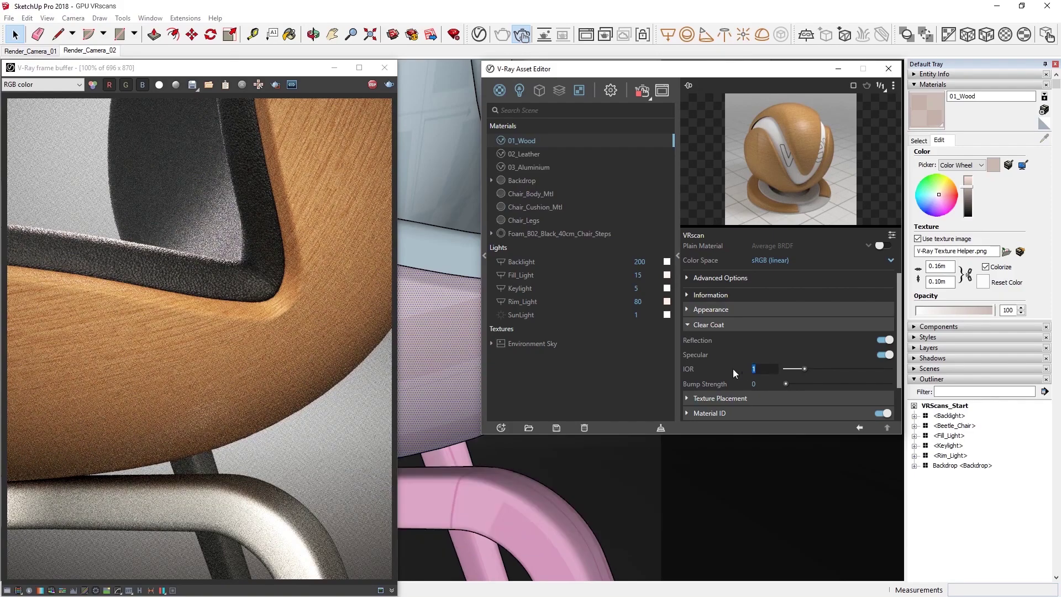
type("1.6")
key("Return")
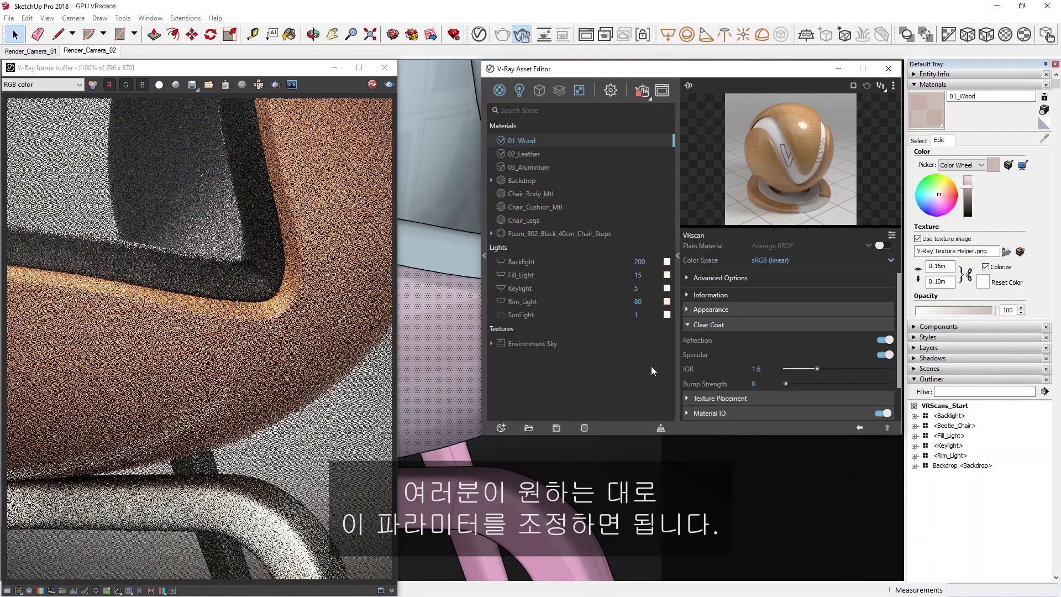